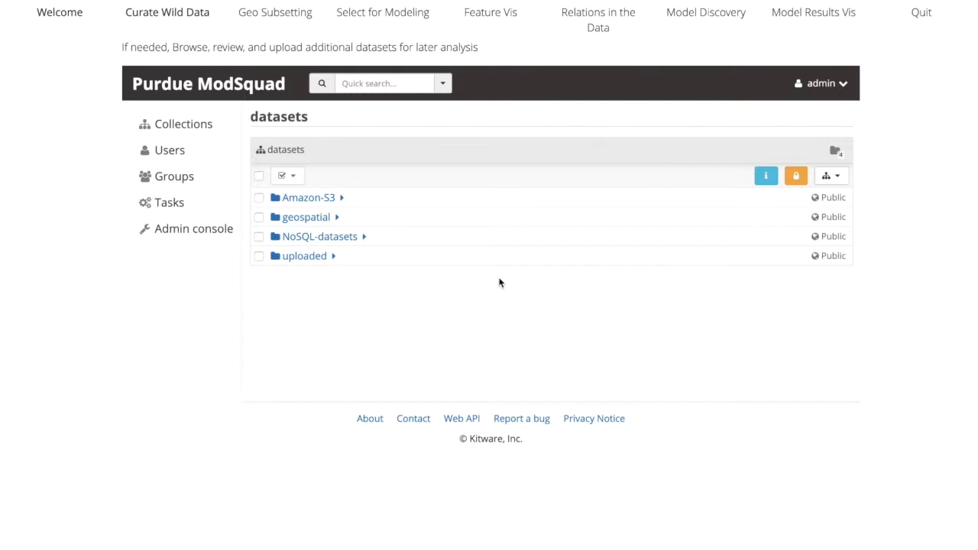
- Look through the Amazon-S3, NoSQL-datasets and uploaded folders of the datasets collection
left_click(304, 198)
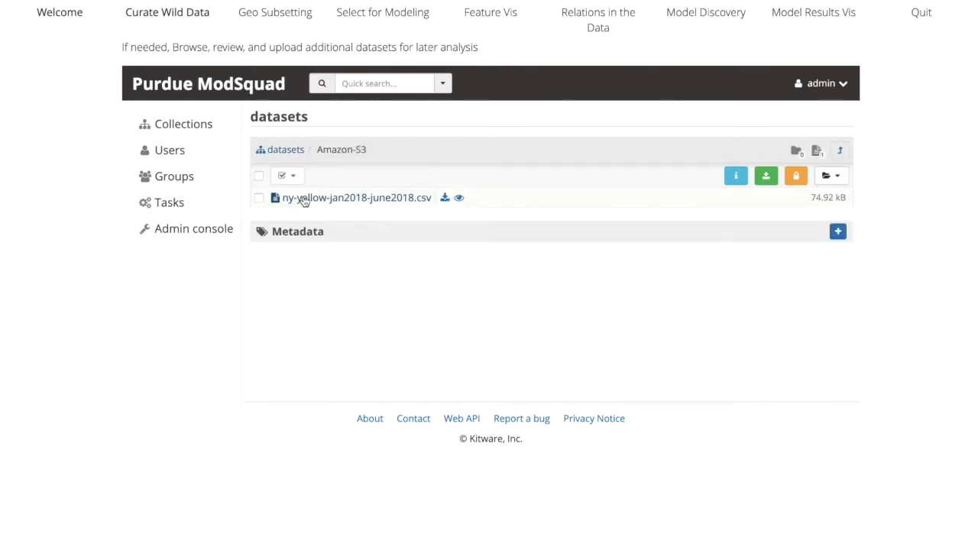
left_click(295, 150)
left_click(302, 238)
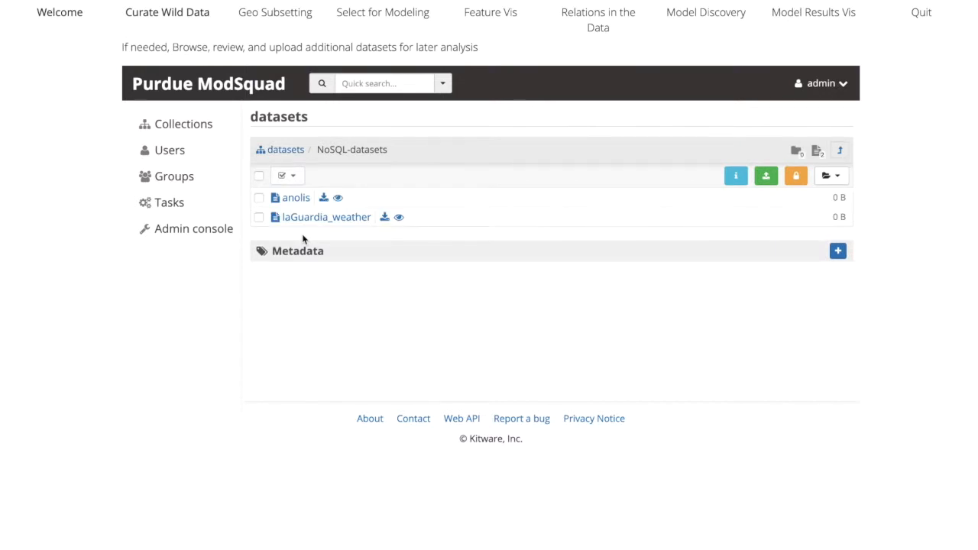
left_click(288, 150)
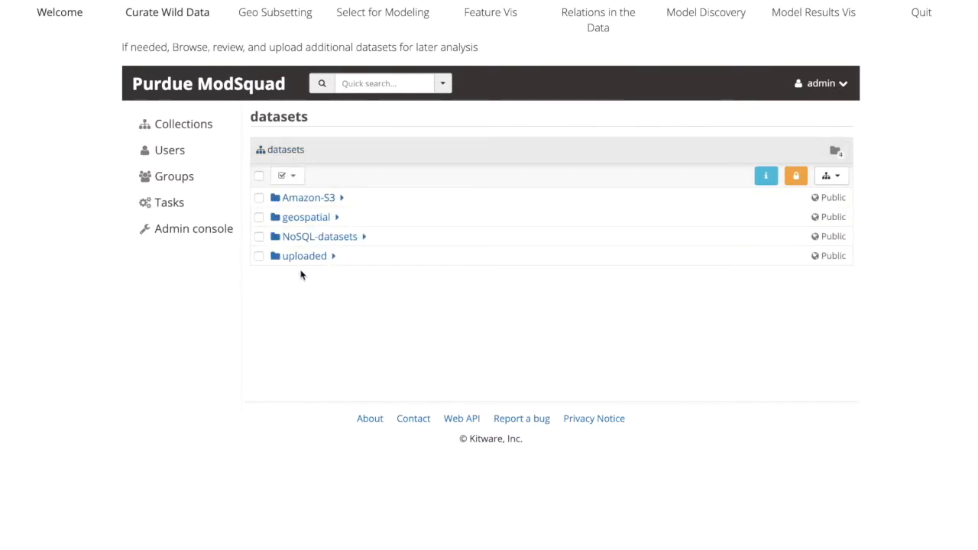
left_click(304, 257)
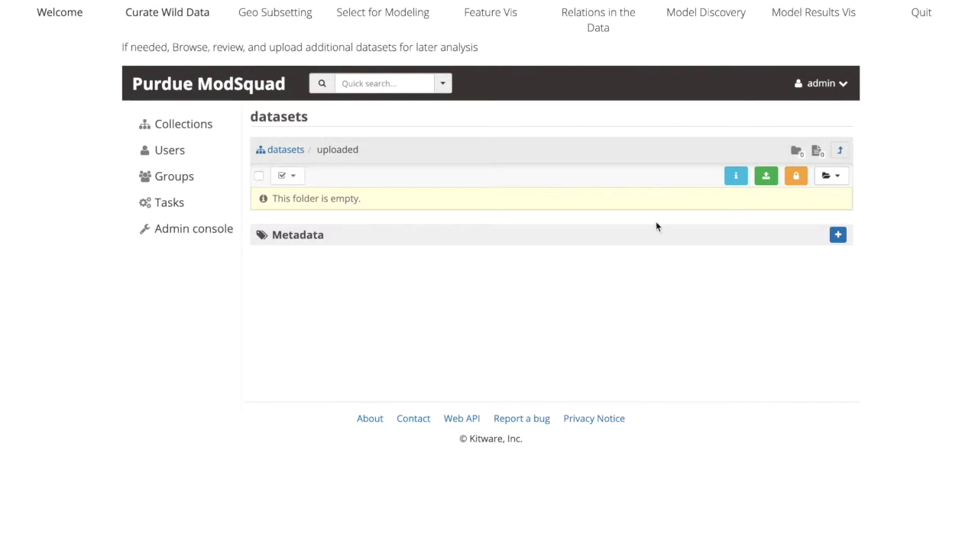
- Check the file upload options for the uploaded folder without uploading, and open the geospatial folder of the datasets collection
left_click(766, 177)
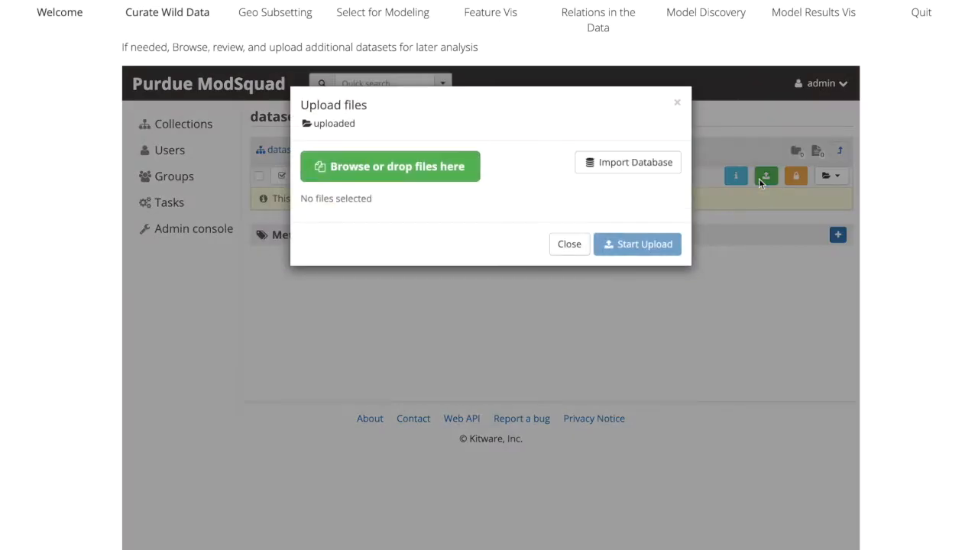
left_click(569, 245)
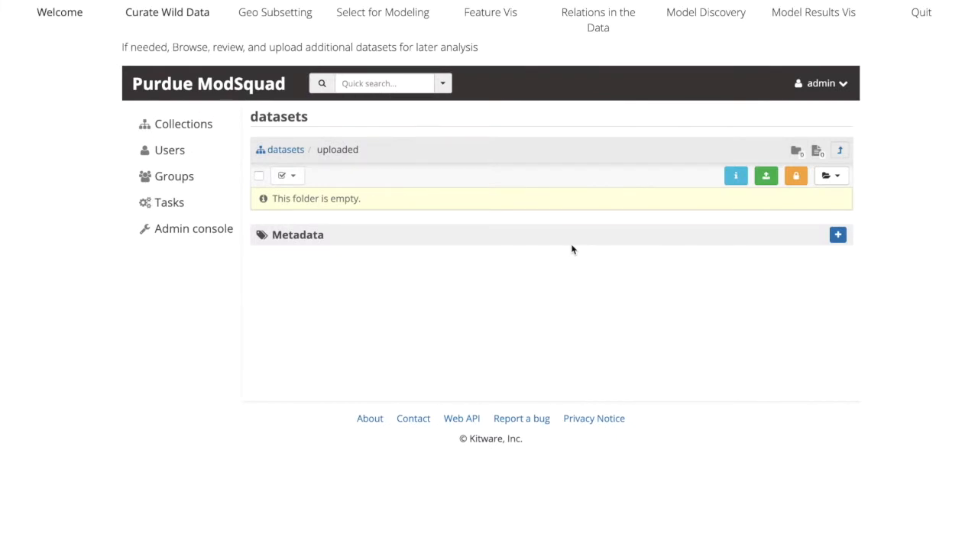
left_click(277, 151)
left_click(302, 218)
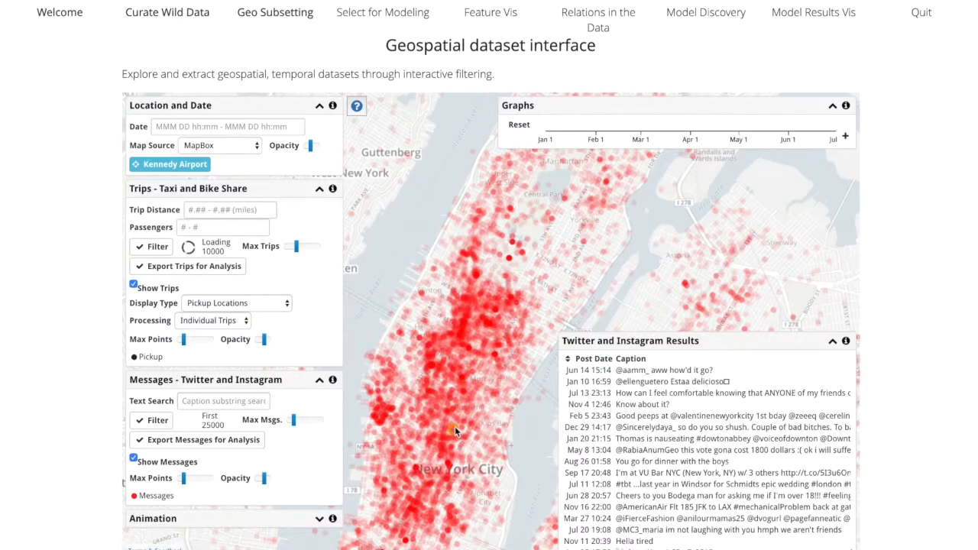
- Show Kennedy Airport on the geospatial map and collapse the Twitter and Instagram results covering it
left_click_drag(456, 425, 476, 371)
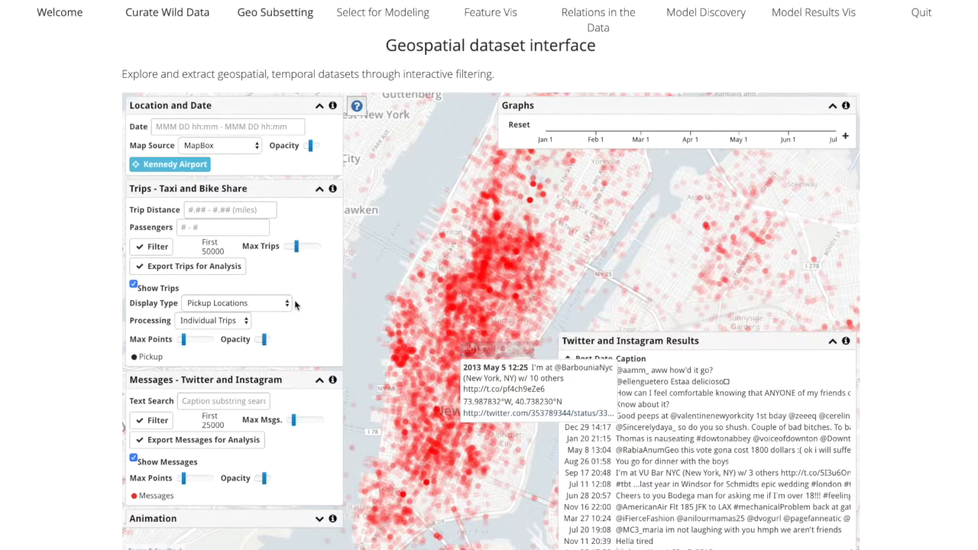
left_click(191, 165)
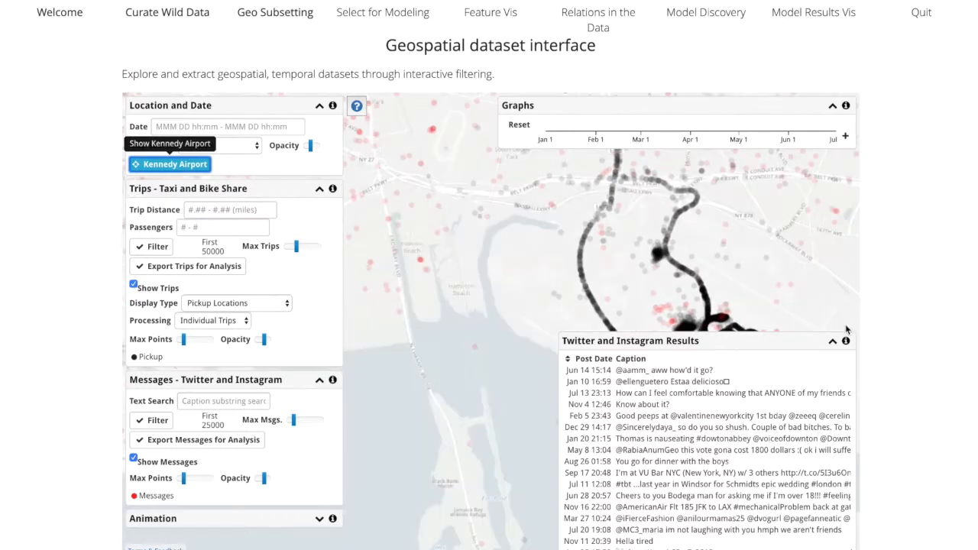
left_click(833, 341)
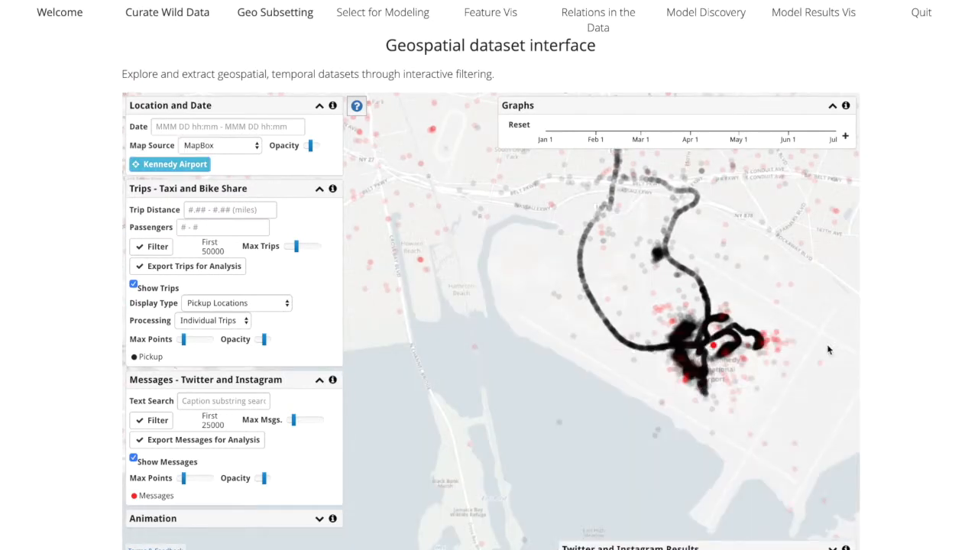
scroll(734, 382, "up", 2)
left_click_drag(715, 401, 711, 420)
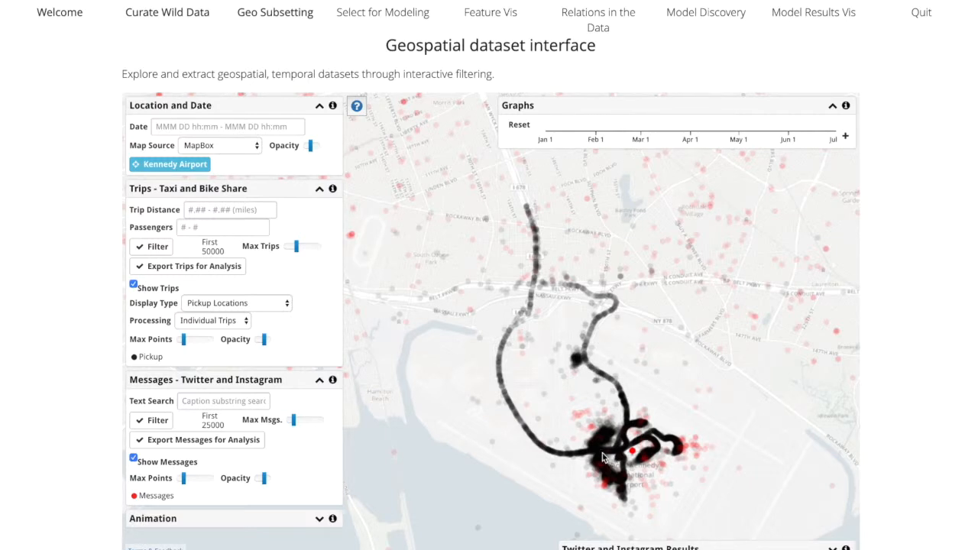
- Filter the map data to the date range 2013 Jan 1 - 2013 Feb 28
left_click(266, 131)
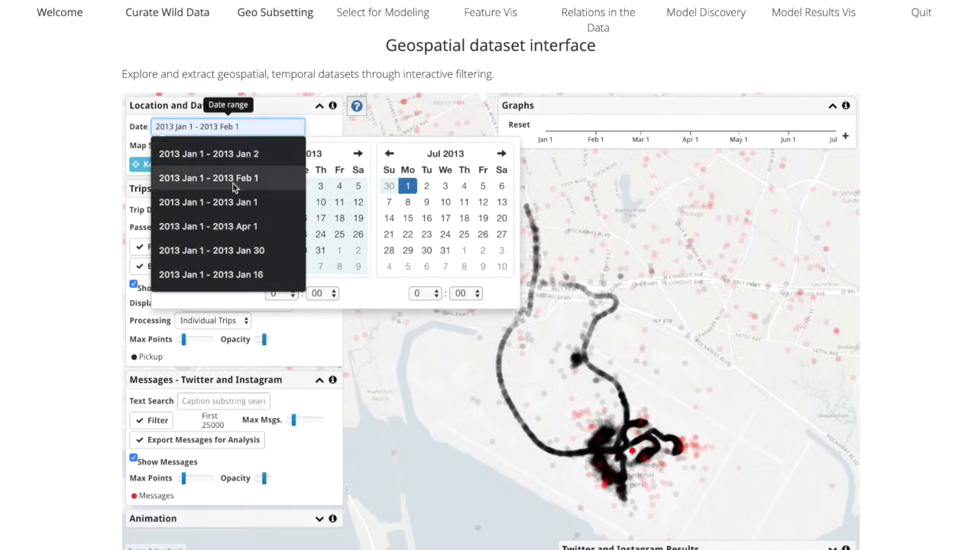
left_click(234, 179)
left_click(241, 125)
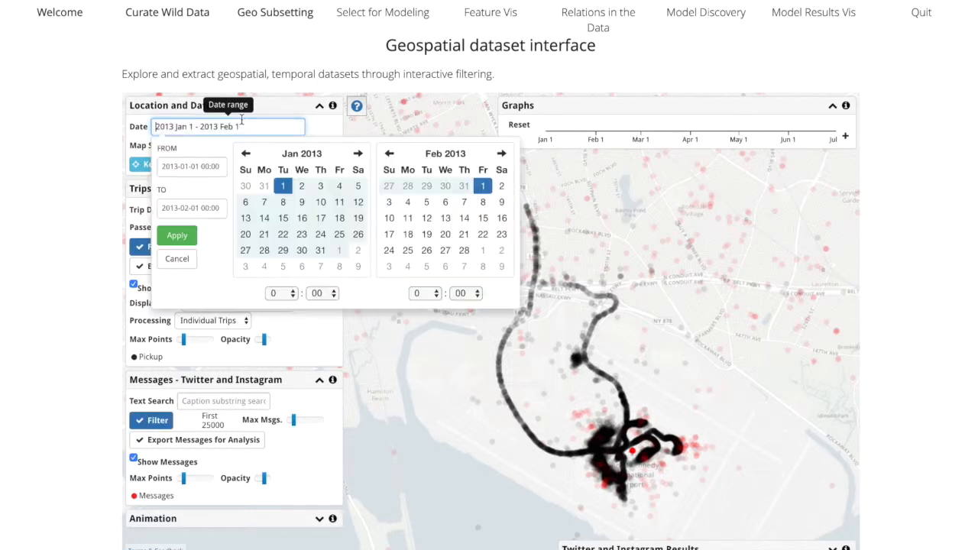
left_click(464, 250)
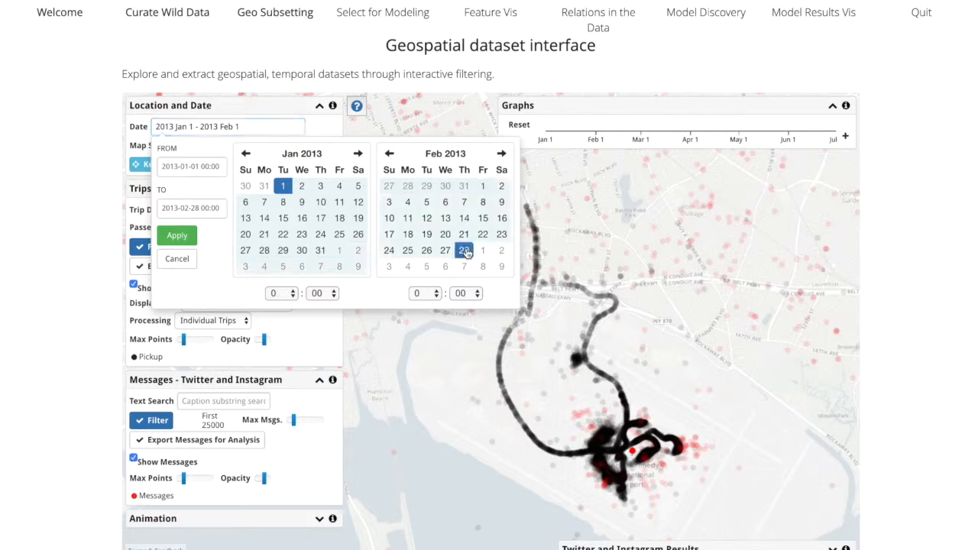
left_click(177, 237)
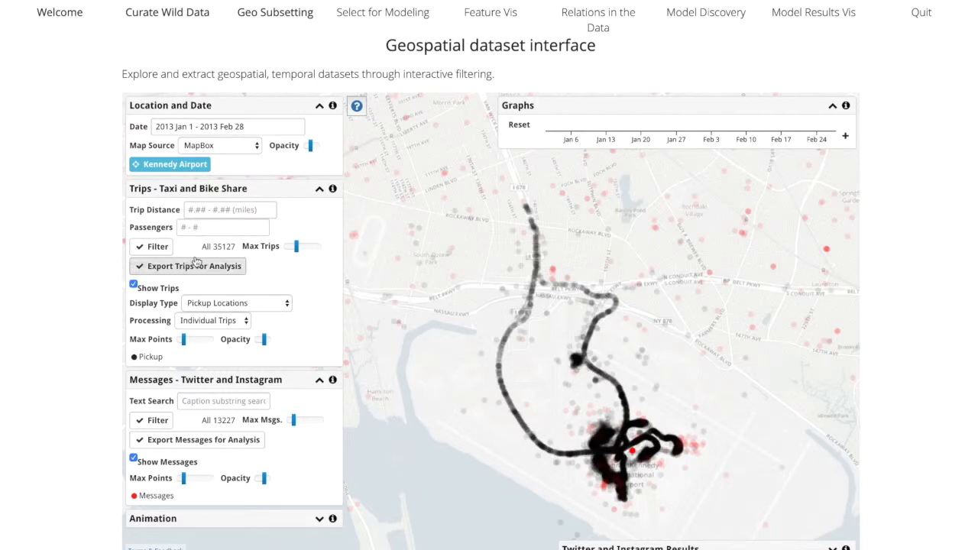
- Export the filtered taxi and bike trips and the filtered Twitter and Instagram messages for analysis
left_click(212, 275)
left_click(212, 275)
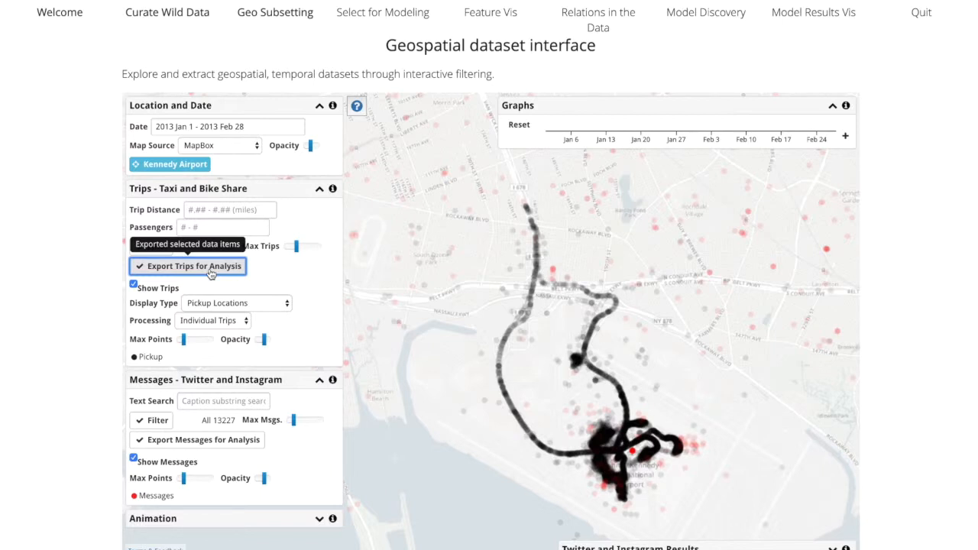
left_click(216, 441)
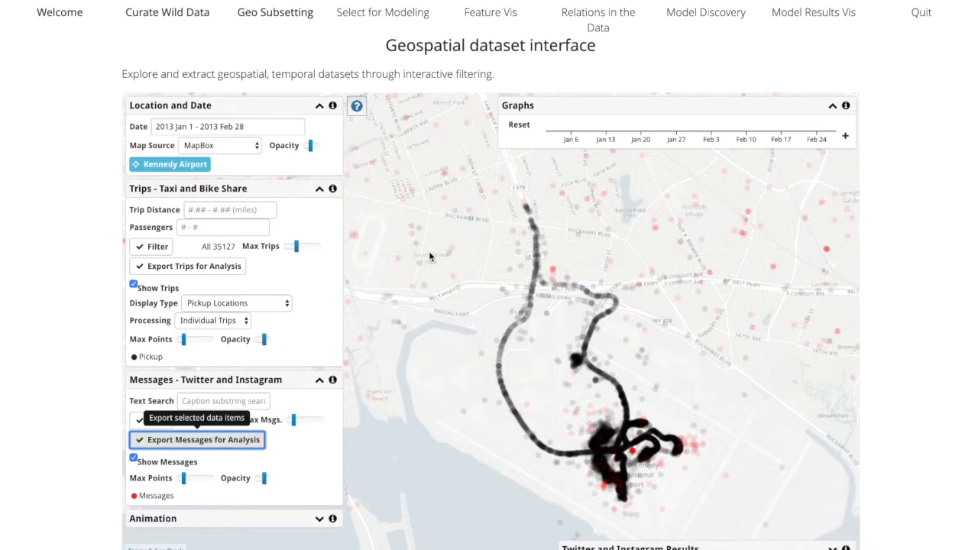
- Add a graph plotting Messages and Trip Pickups (based on current filters) by date at hourly resolution
left_click(843, 137)
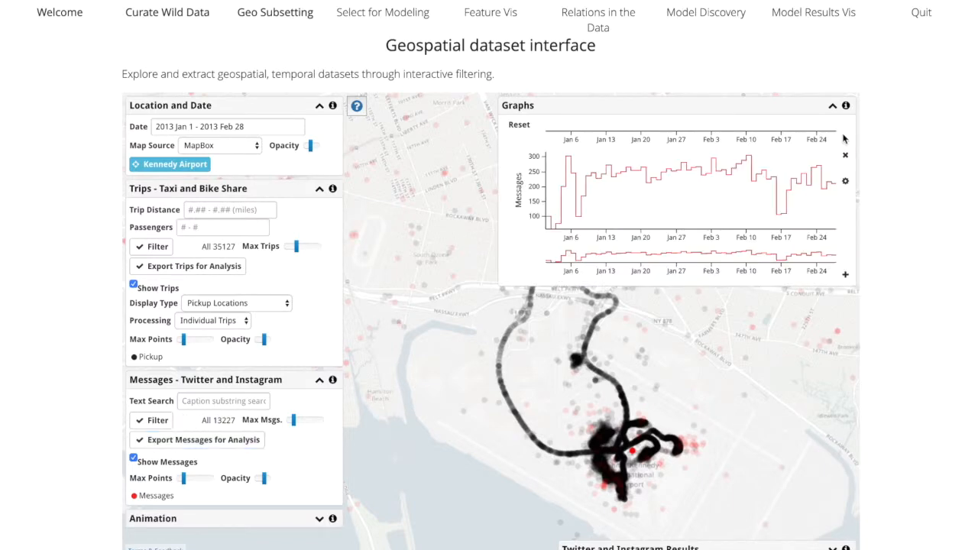
left_click(845, 181)
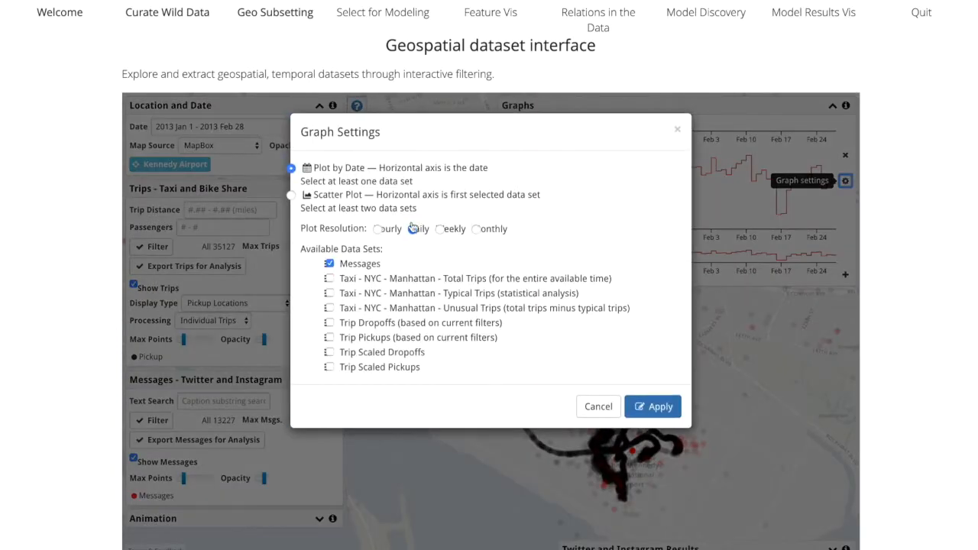
left_click(378, 229)
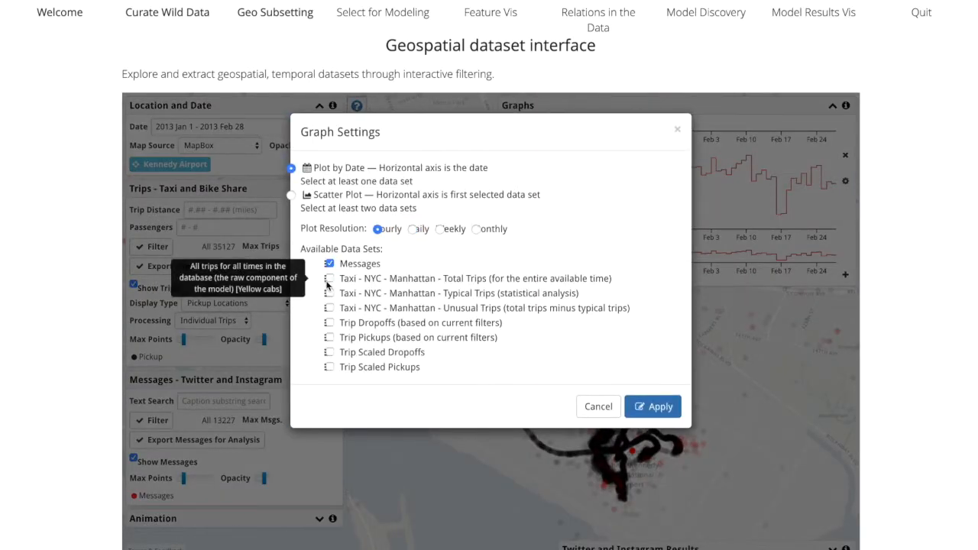
left_click(330, 338)
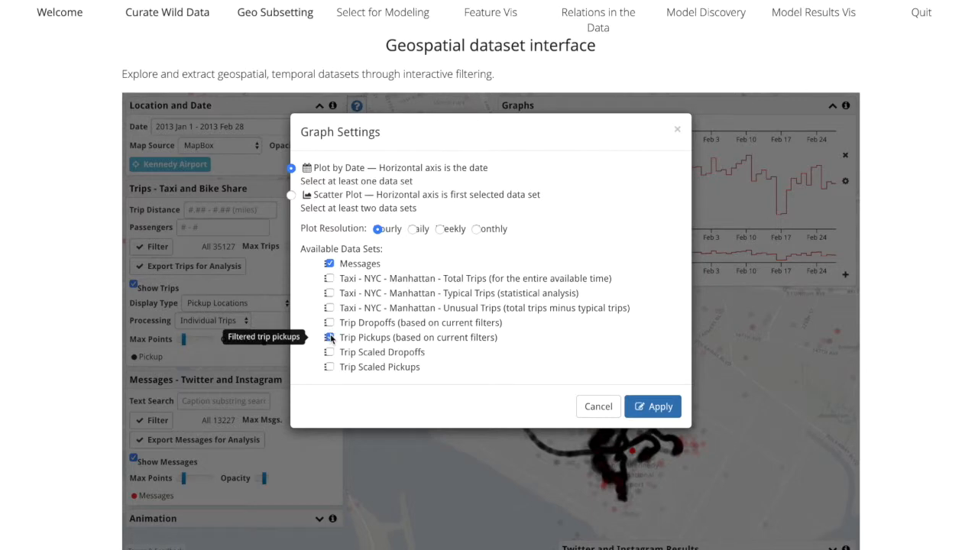
left_click(667, 408)
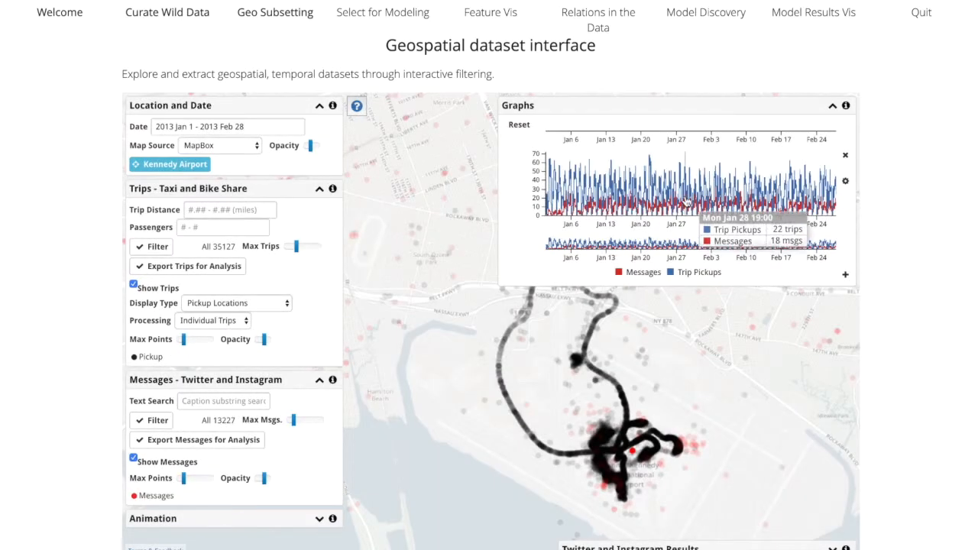
- Examine the hourly trip pickups and messages in the graph across the days of late January
scroll(688, 203, "up", 2)
scroll(688, 200, "up", 5)
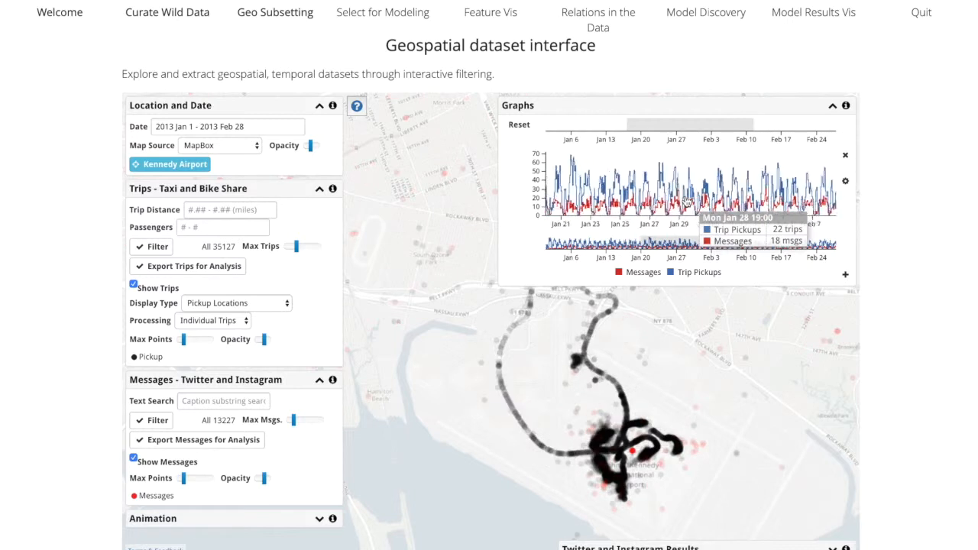
scroll(685, 199, "up", 1)
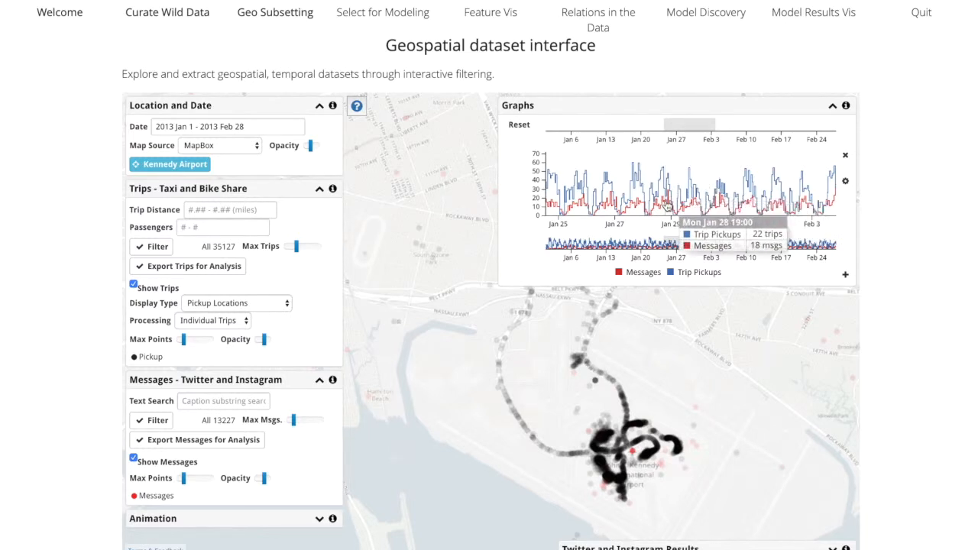
scroll(666, 201, "up", 3)
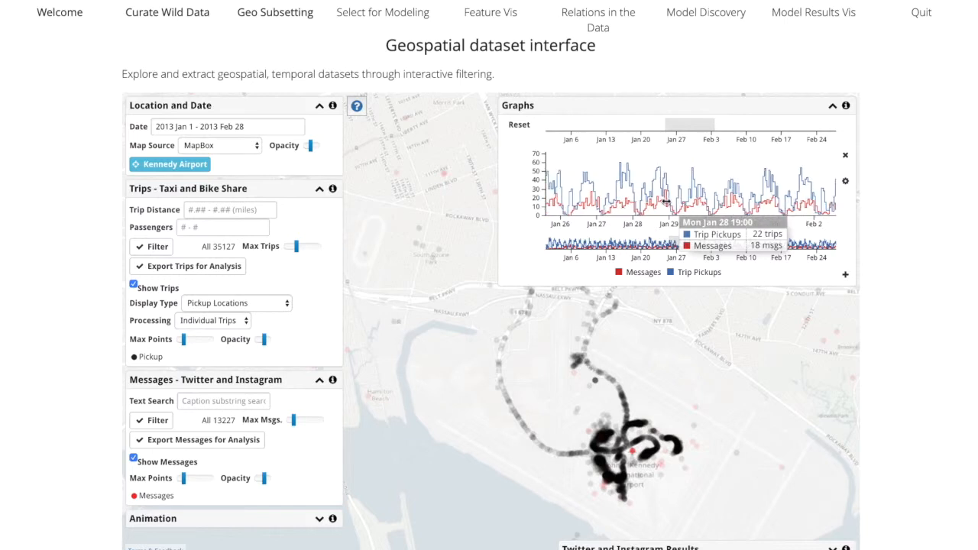
scroll(659, 201, "up", 1)
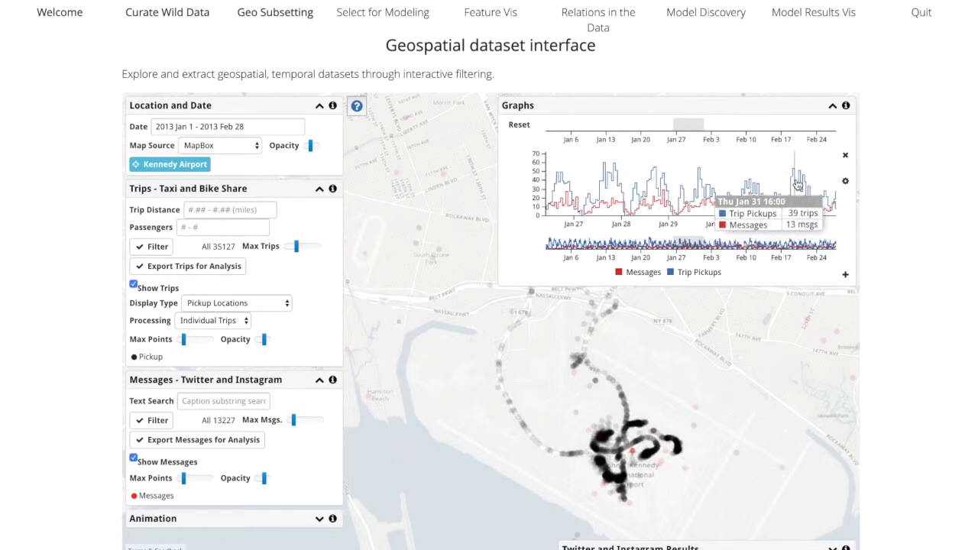
scroll(646, 172, "left", 3)
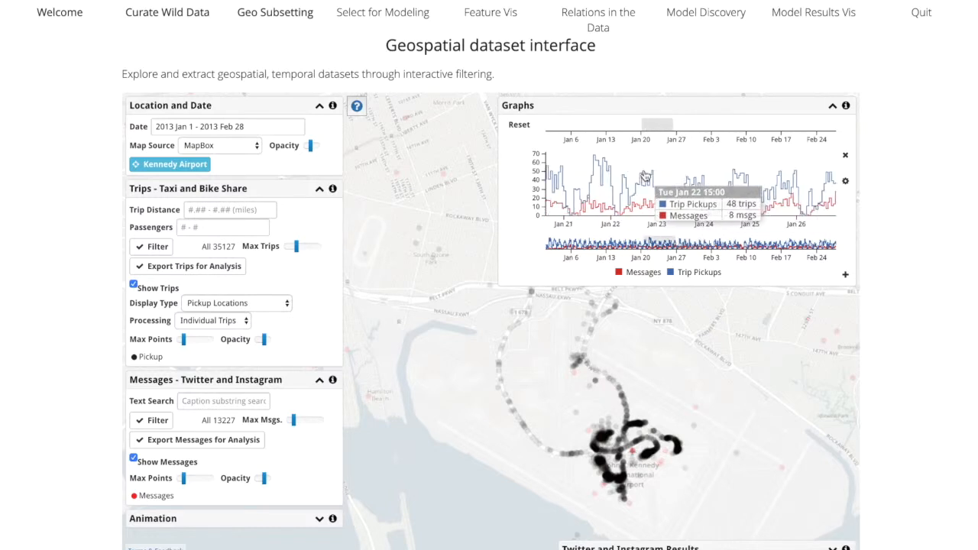
scroll(619, 172, "right", 4)
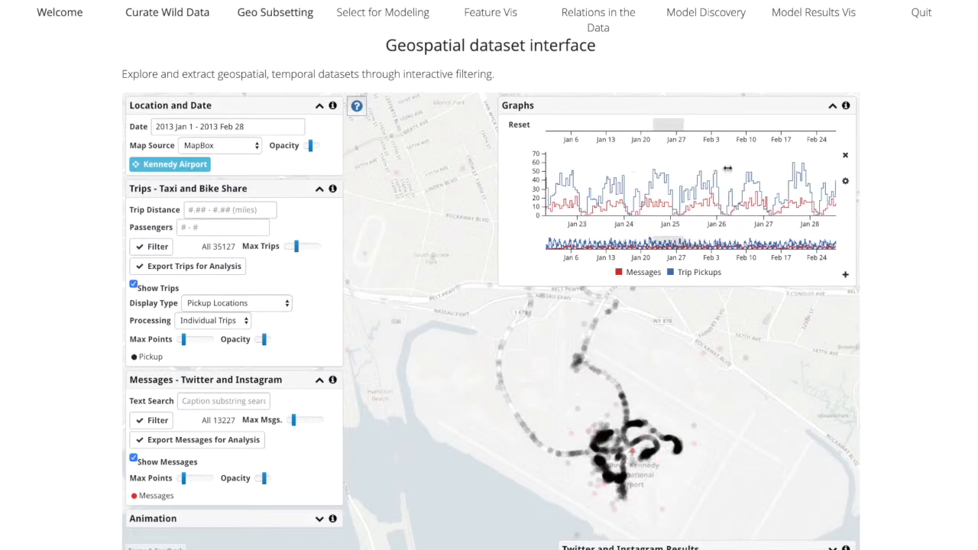
scroll(629, 168, "right", 2)
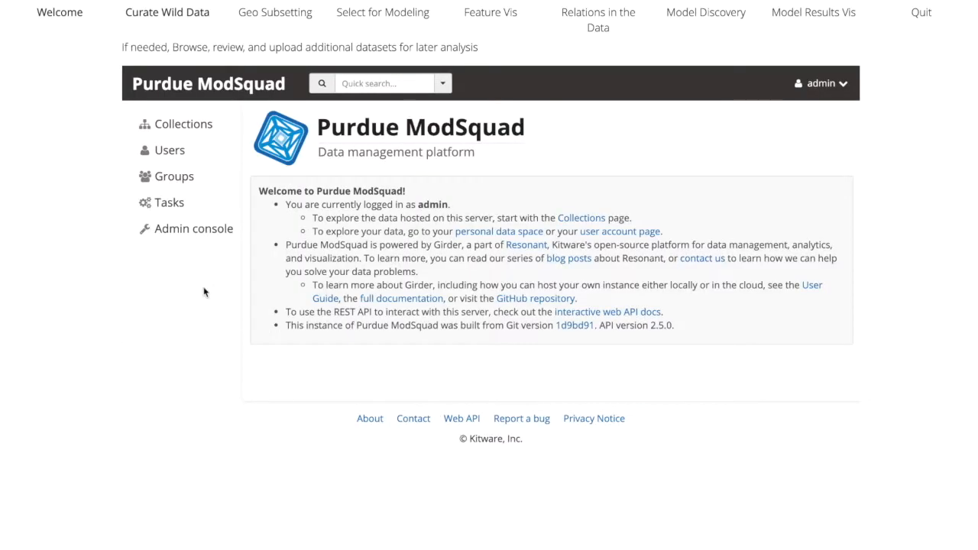
- Open the exported geospatial trips CSV in the geospatial folder of the datasets collection and review its details and rows
left_click(171, 124)
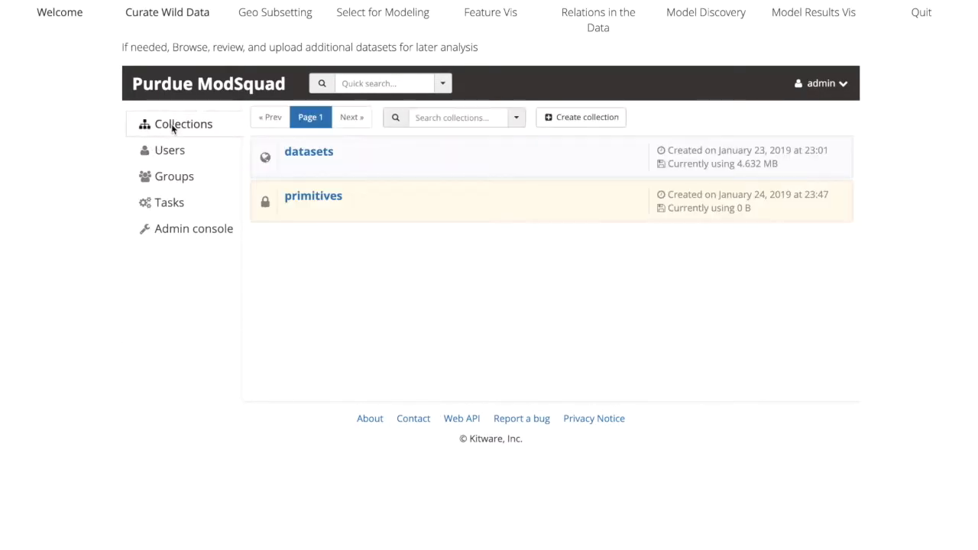
left_click(299, 157)
left_click(317, 221)
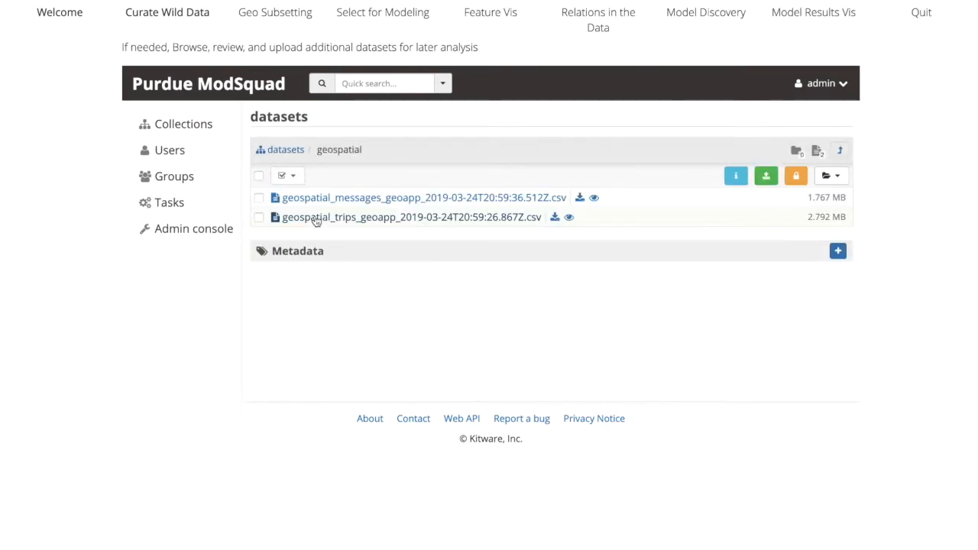
left_click(354, 219)
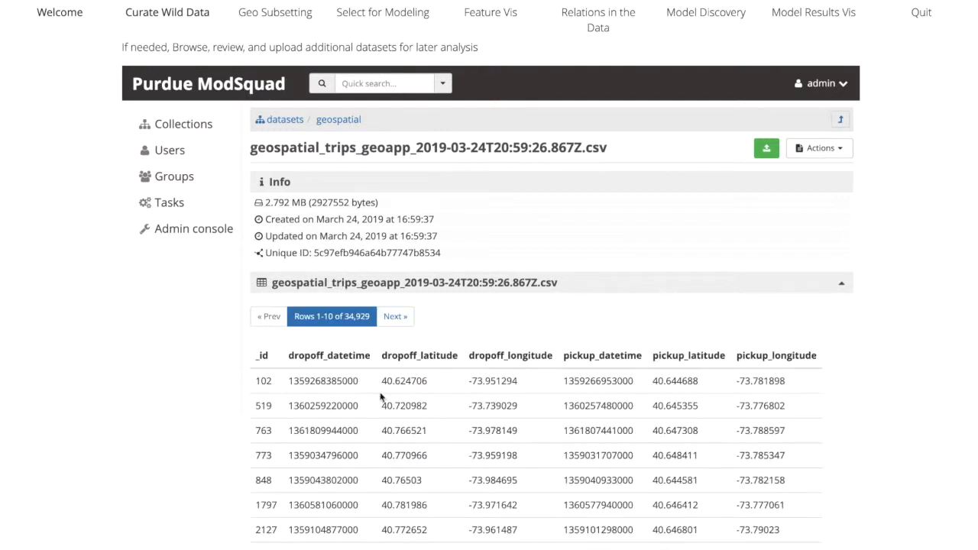
scroll(472, 519, "down", 5)
scroll(472, 520, "up", 5)
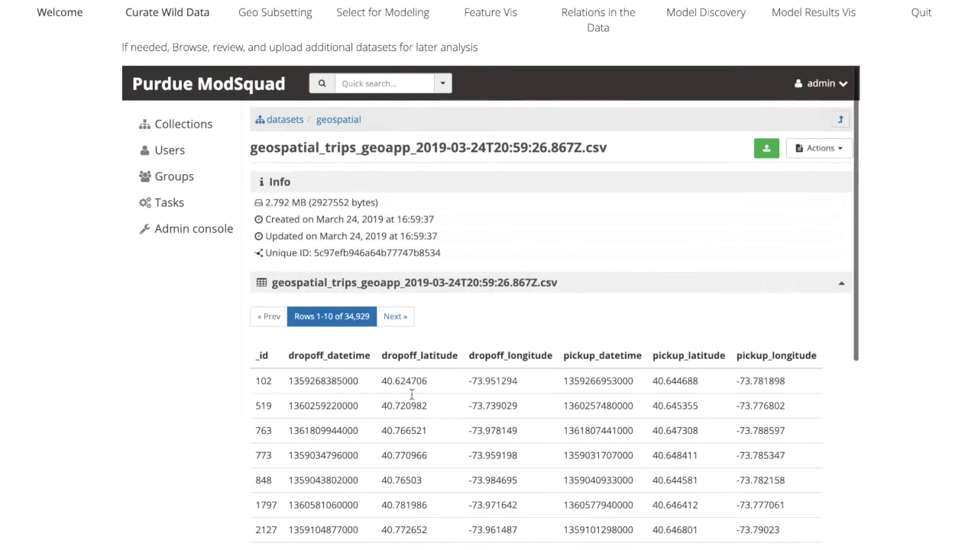
scroll(561, 510, "down", 5)
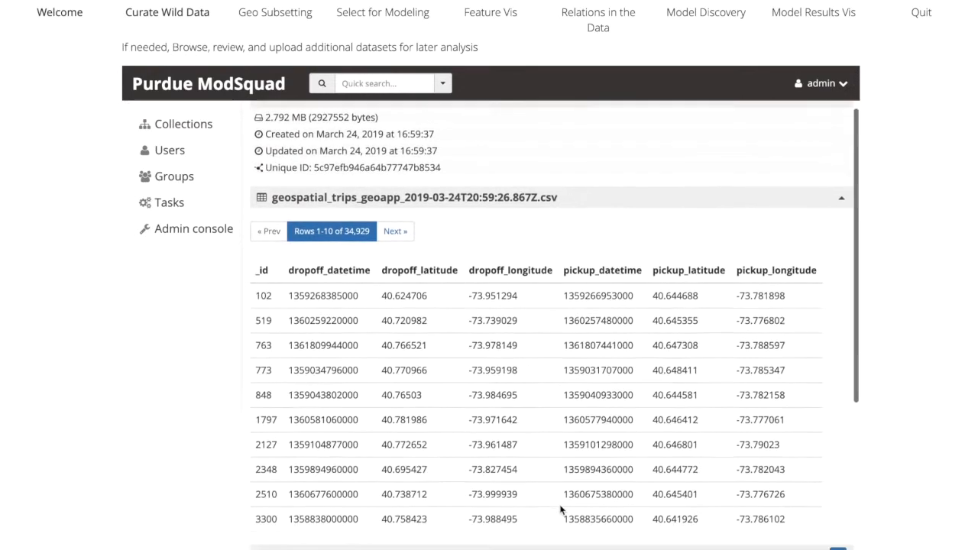
scroll(561, 509, "up", 5)
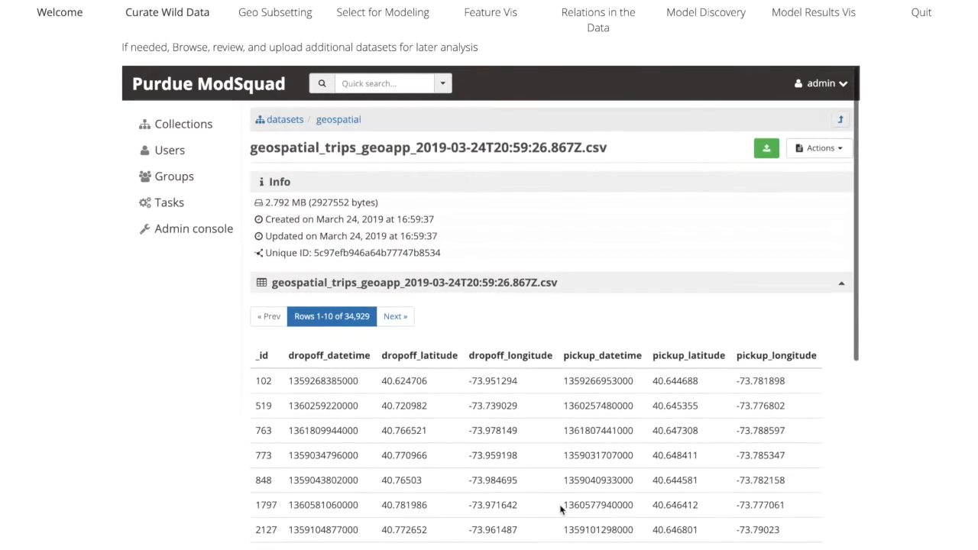
- Open the hourly aggregation task and set its input table to the exported geospatial trips CSV from the geospatial folder of the datasets collection
left_click(189, 207)
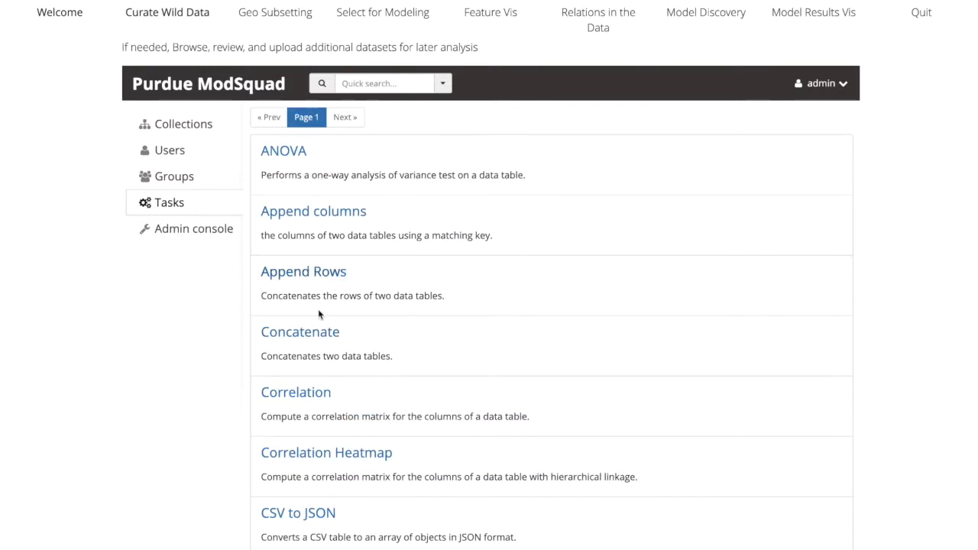
scroll(369, 403, "down", 5)
scroll(366, 399, "down", 3)
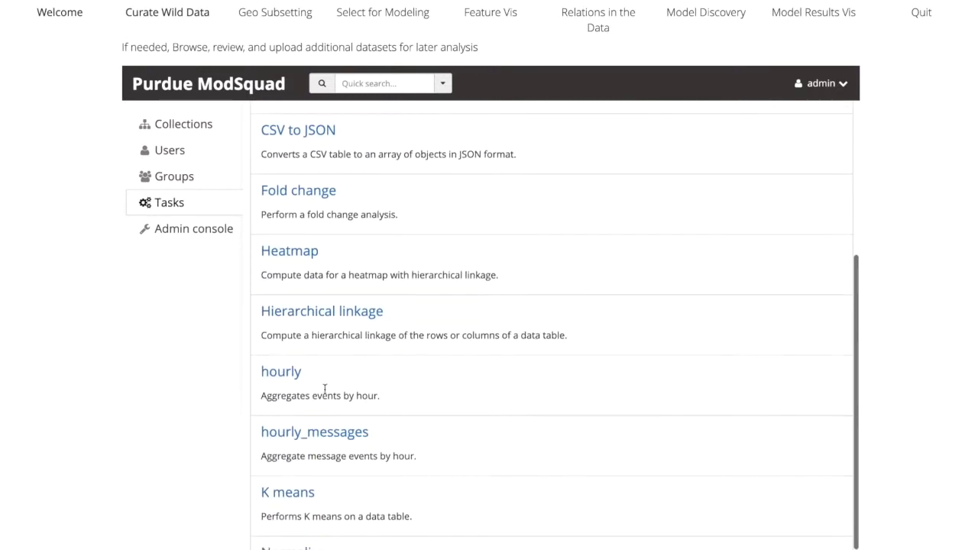
left_click(294, 372)
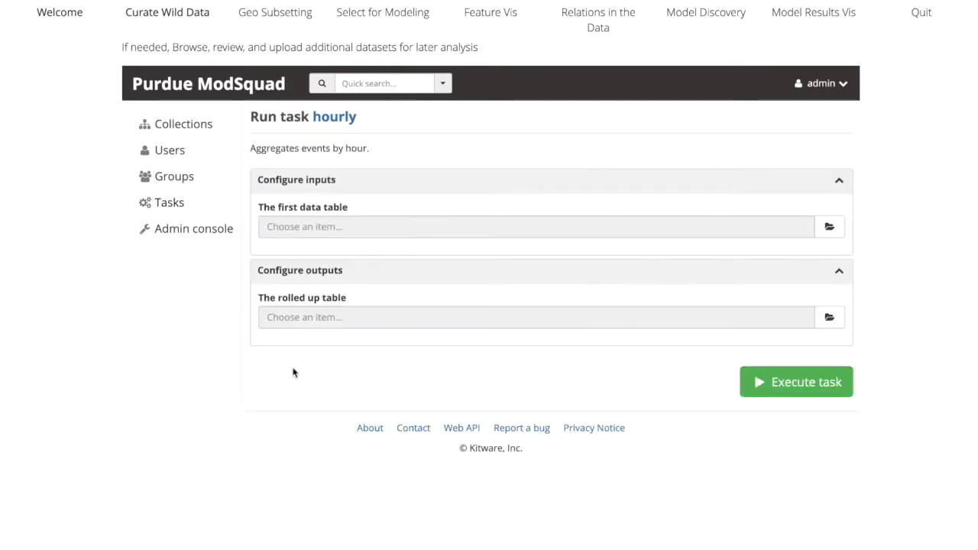
left_click(829, 227)
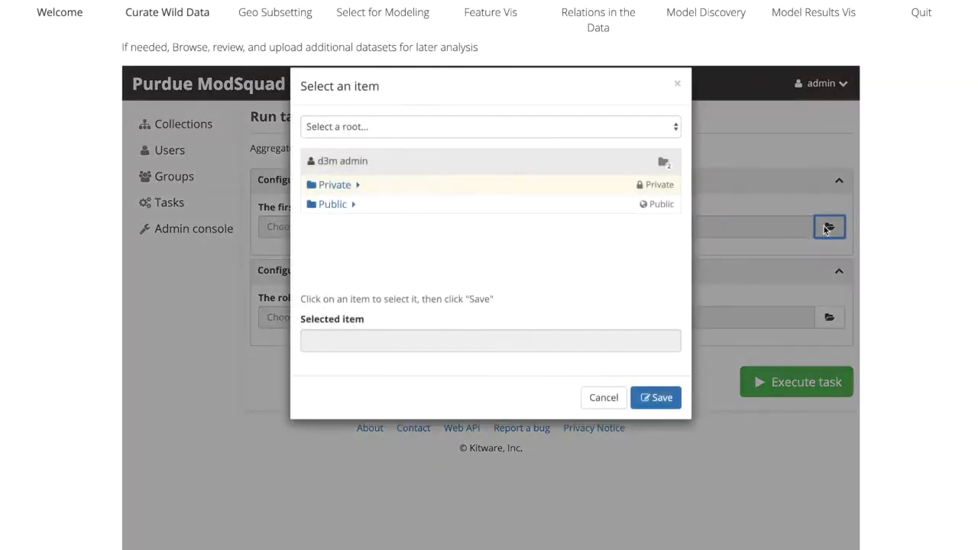
left_click(379, 141)
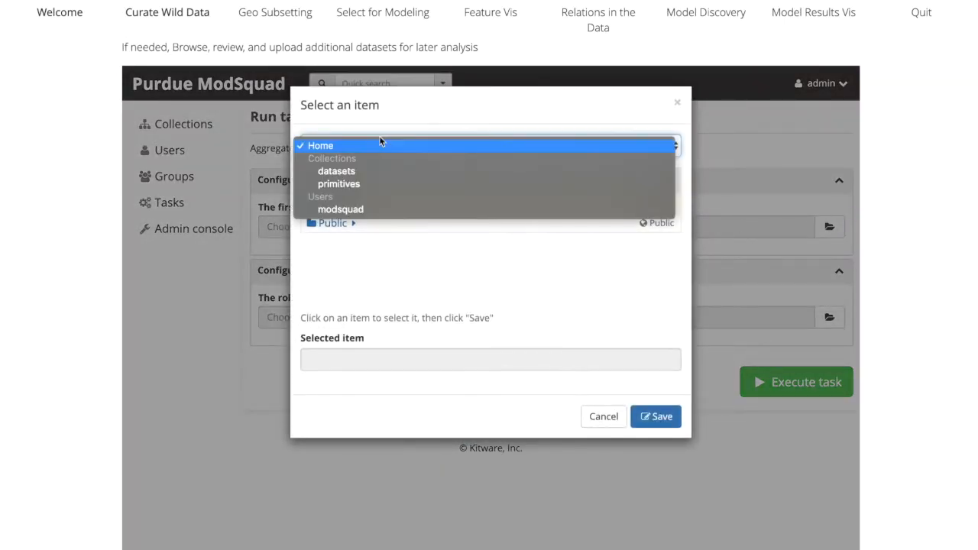
left_click(344, 173)
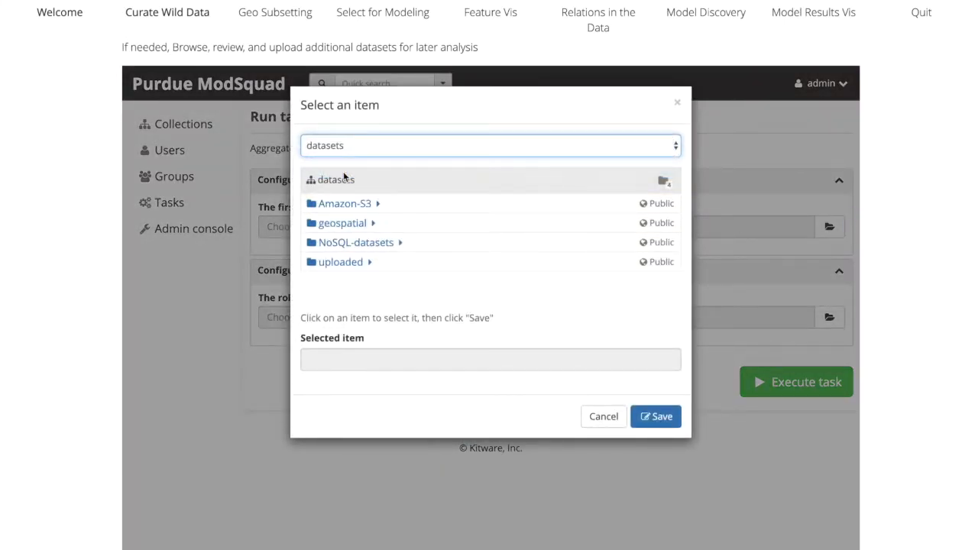
left_click(349, 225)
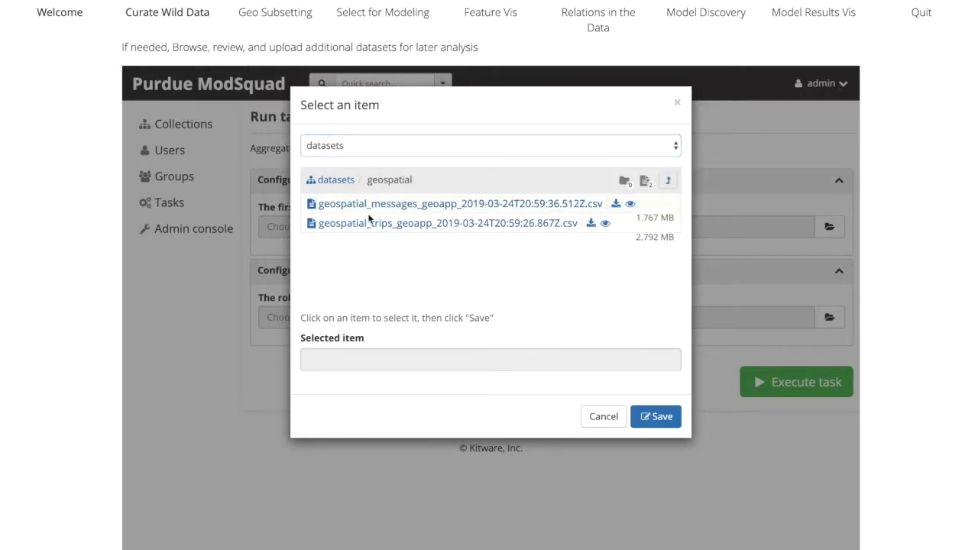
left_click(370, 224)
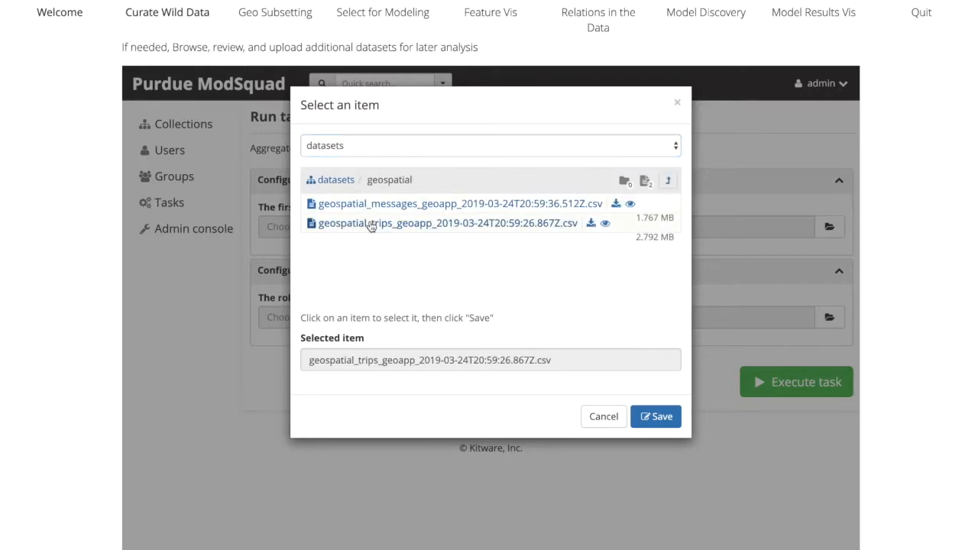
left_click(662, 419)
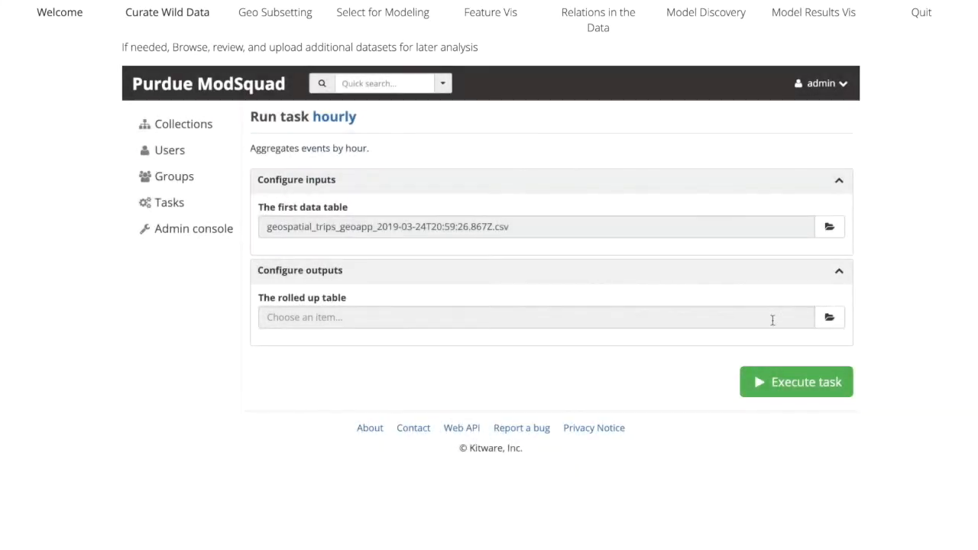
- Set the rolled up output table to a new item named trips-by-hour.csv in the geospatial folder and execute the hourly task
left_click(829, 318)
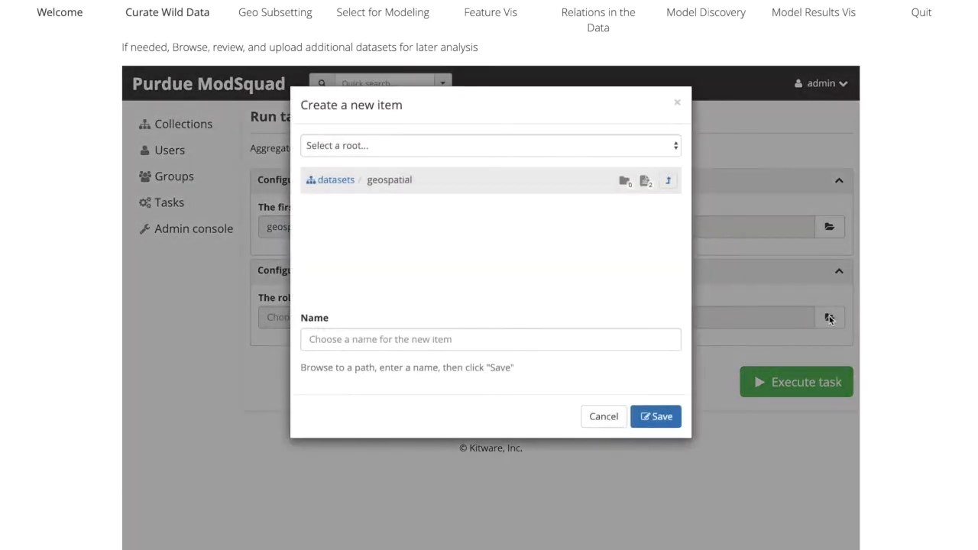
left_click(423, 337)
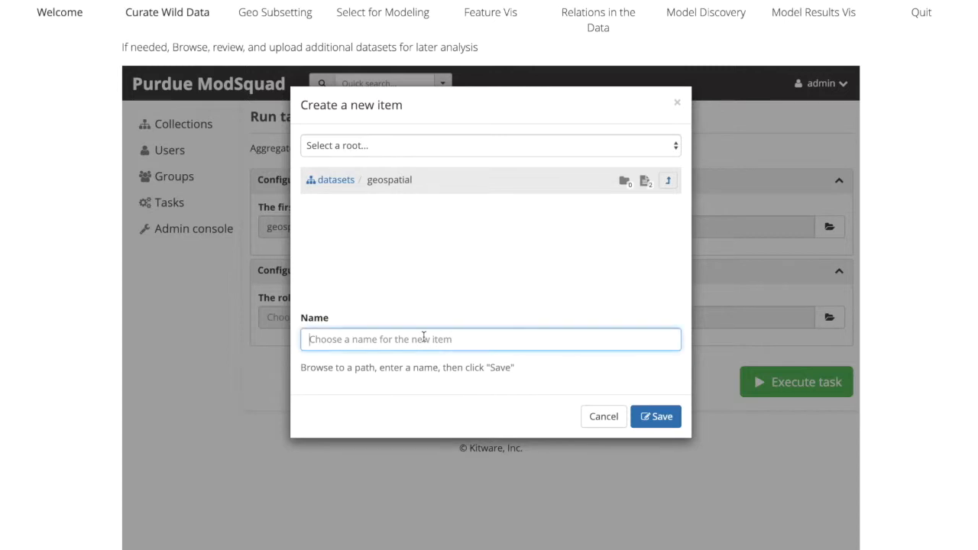
type("trips-by-hour.csv")
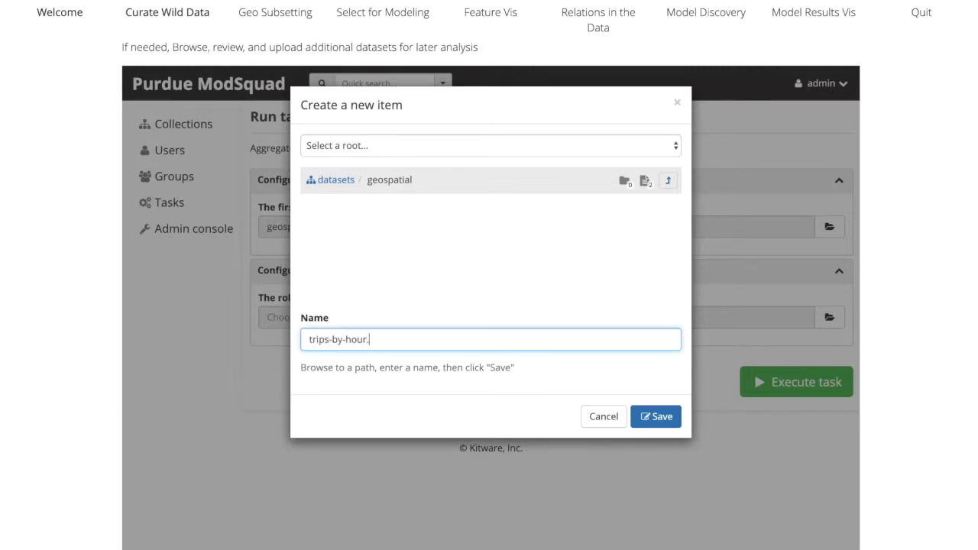
left_click(656, 418)
left_click(809, 383)
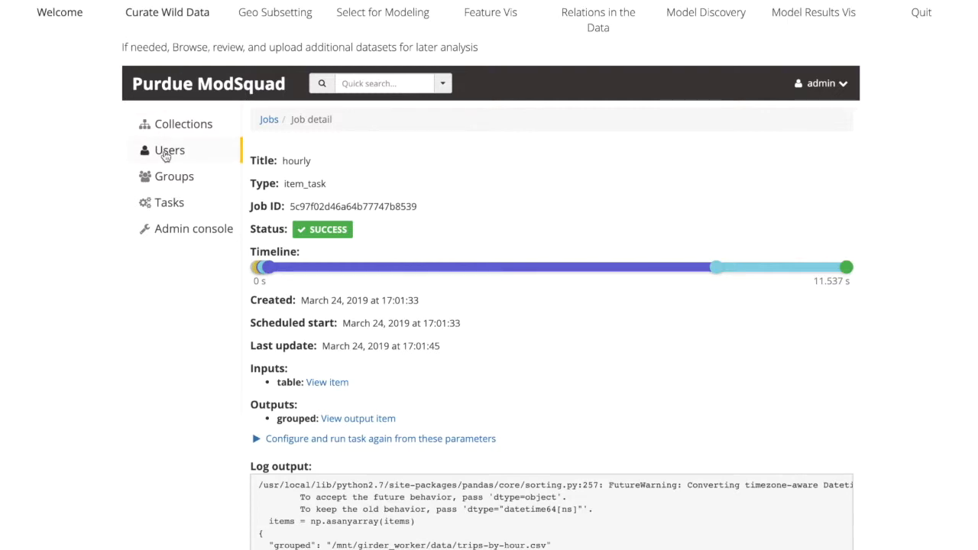
- Open the hourly_messages task and set its initial timestamped messages table to the exported geospatial messages CSV
left_click(170, 202)
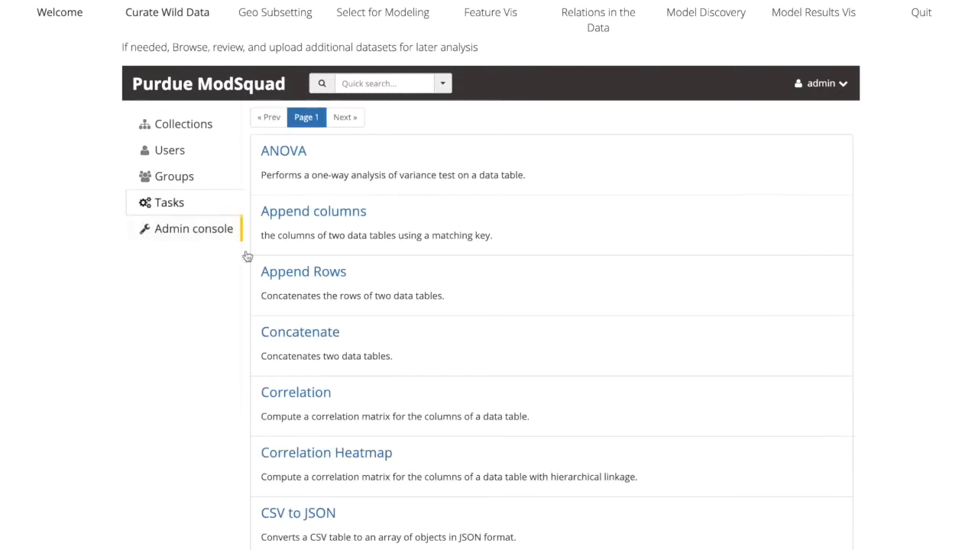
scroll(372, 389, "down", 5)
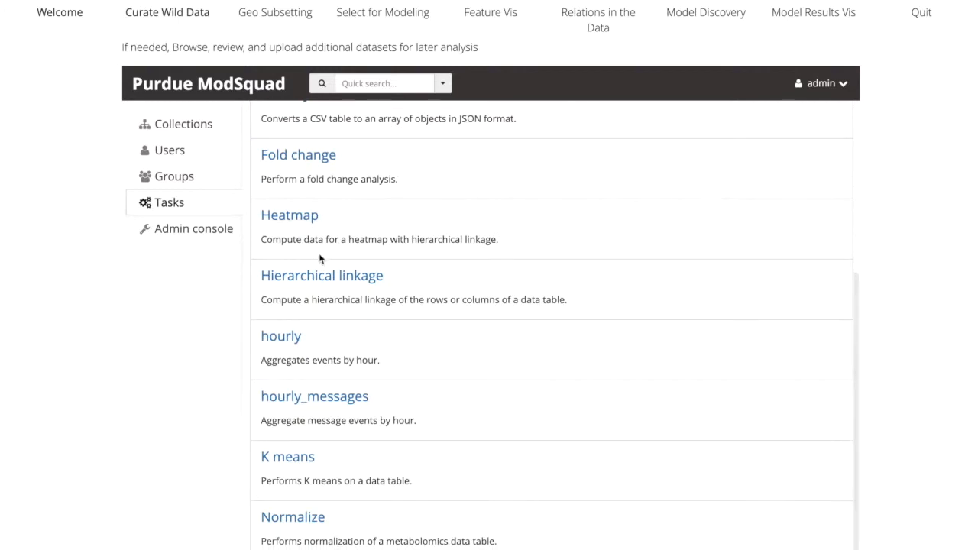
scroll(321, 263, "down", 1)
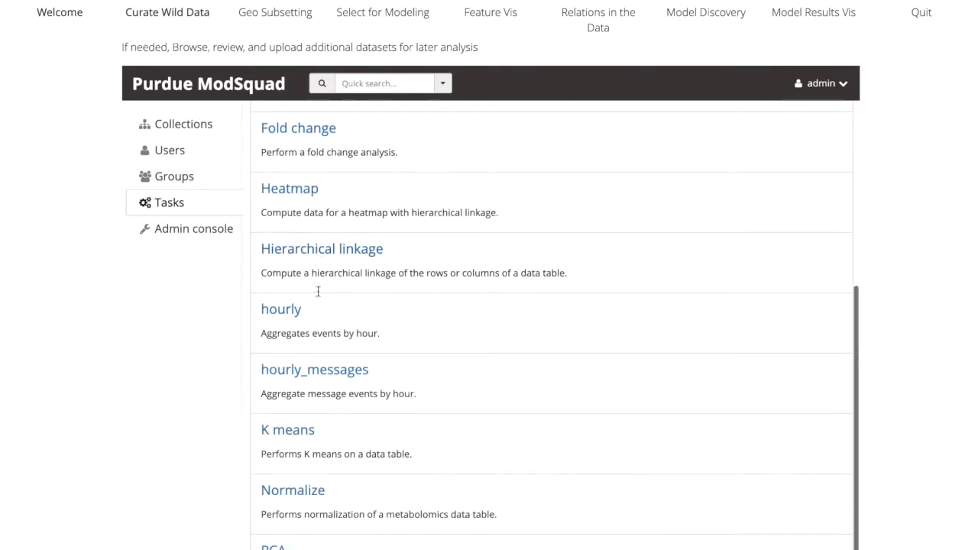
left_click(339, 379)
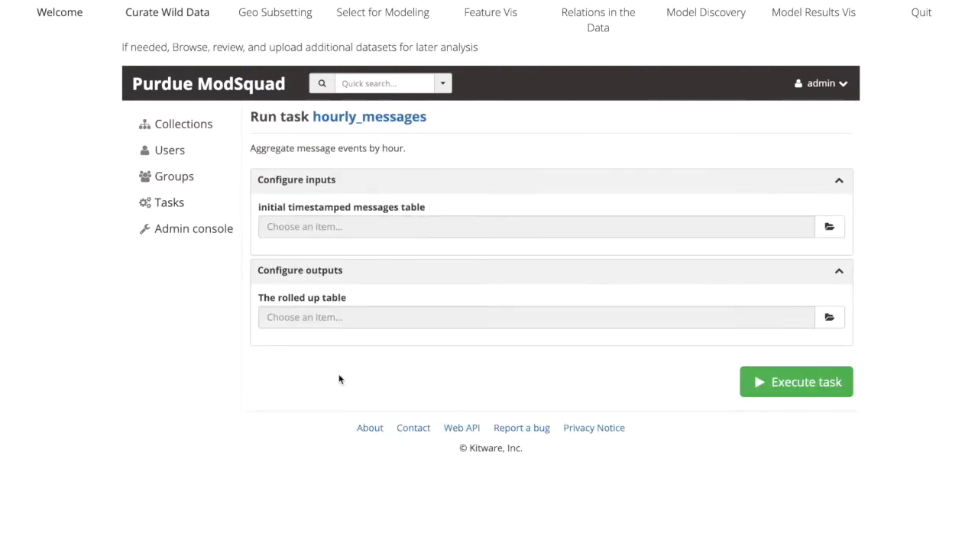
left_click(837, 232)
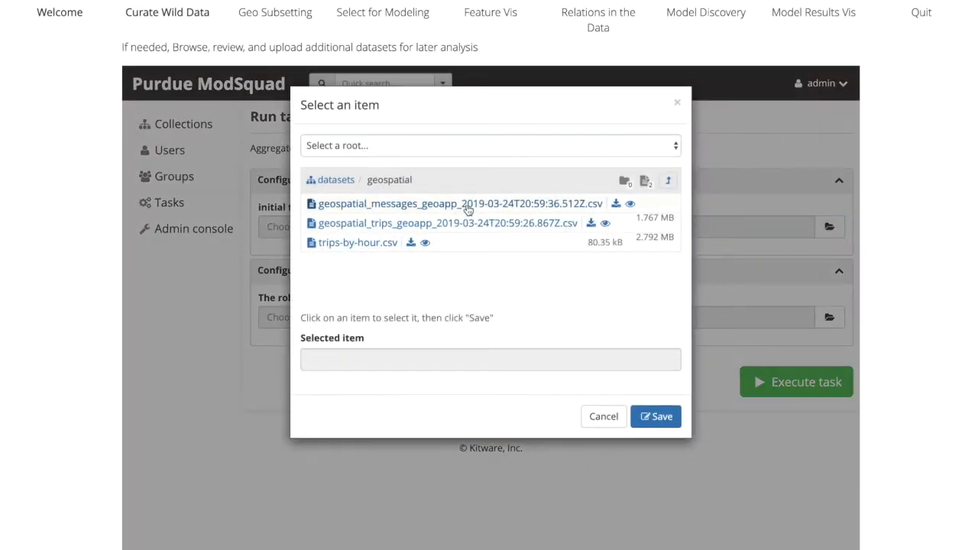
left_click(469, 206)
left_click(657, 418)
- Set the rolled up output table to a new item named messages-by-hour.csv in the geospatial folder and execute the hourly_messages task
left_click(829, 318)
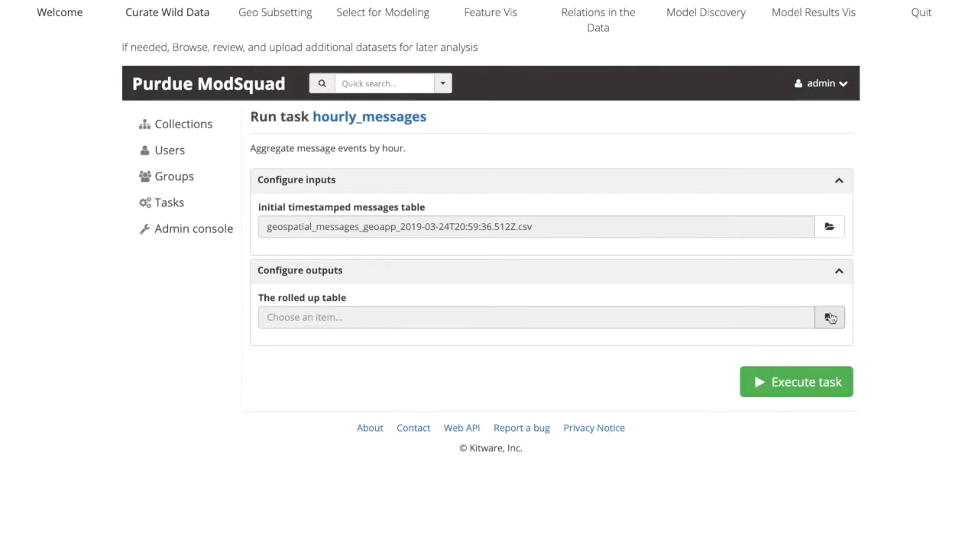
left_click(415, 342)
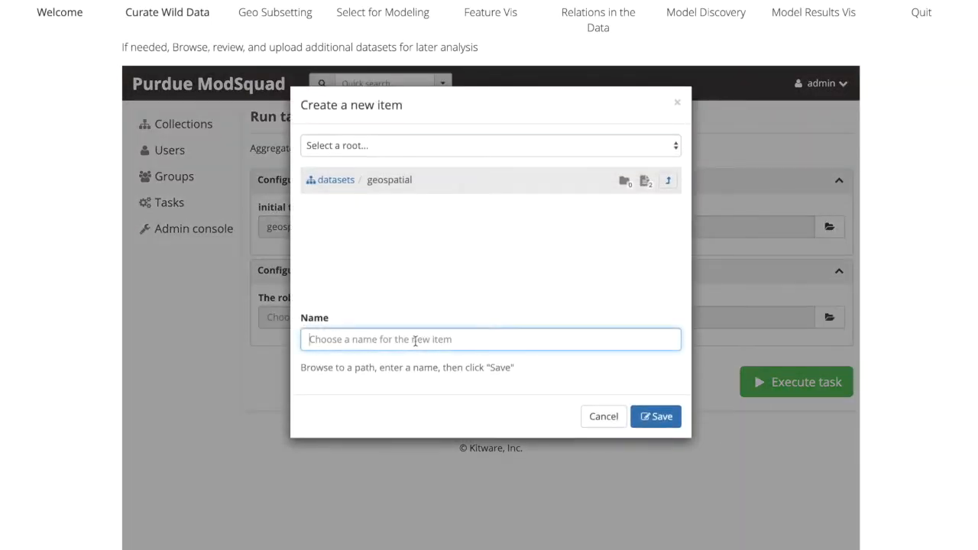
type("messages-")
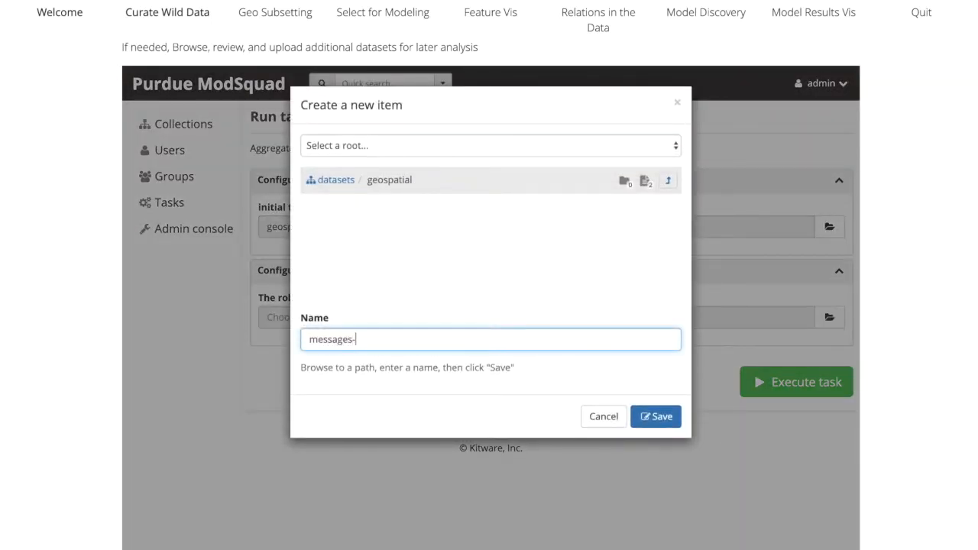
type("by-hour.csv")
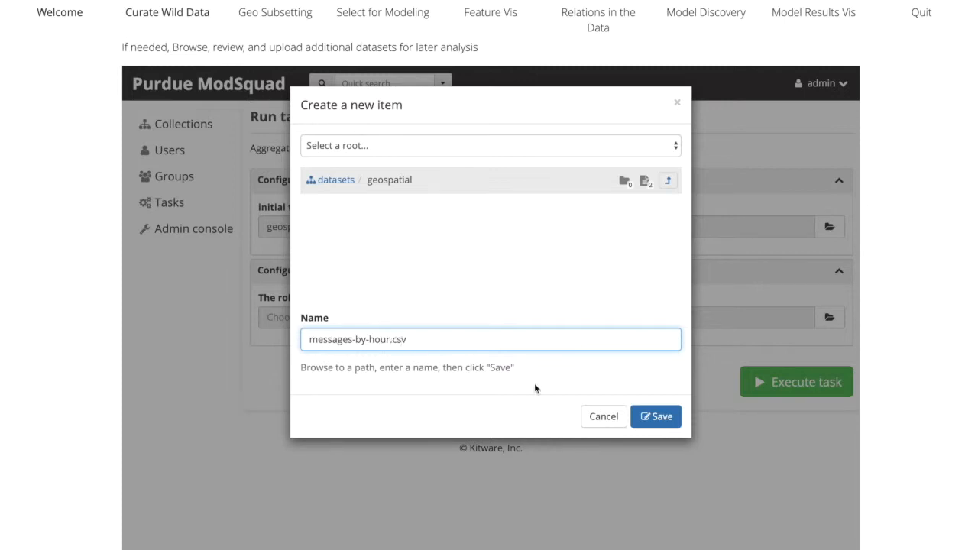
left_click(638, 417)
left_click(784, 384)
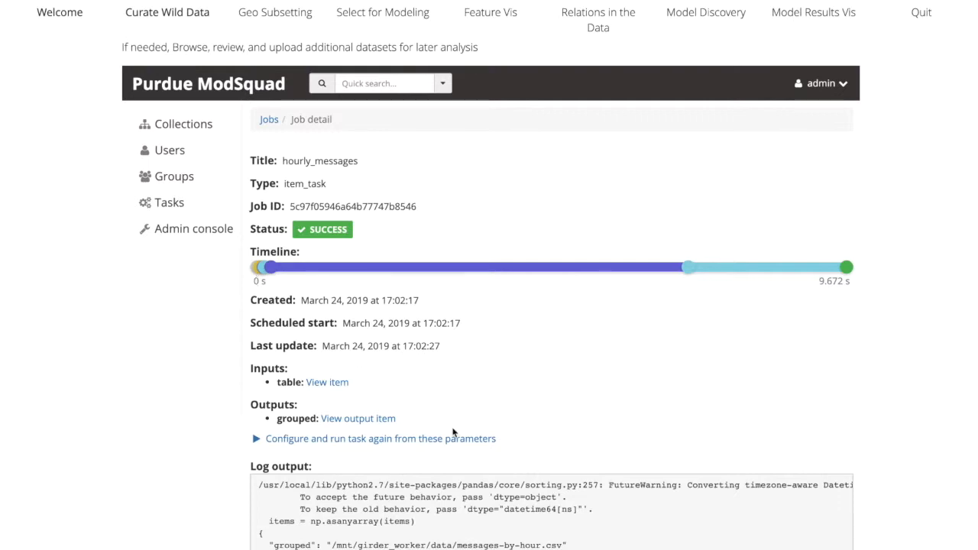
- Open trips-by-hour.csv in the geospatial folder of the datasets collection and review its hourly pickup rows
left_click(186, 124)
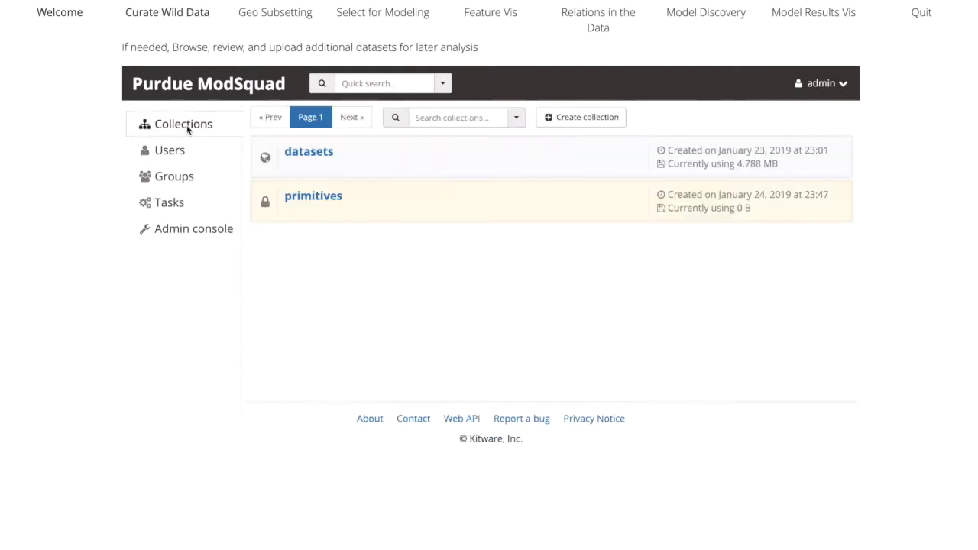
left_click(308, 152)
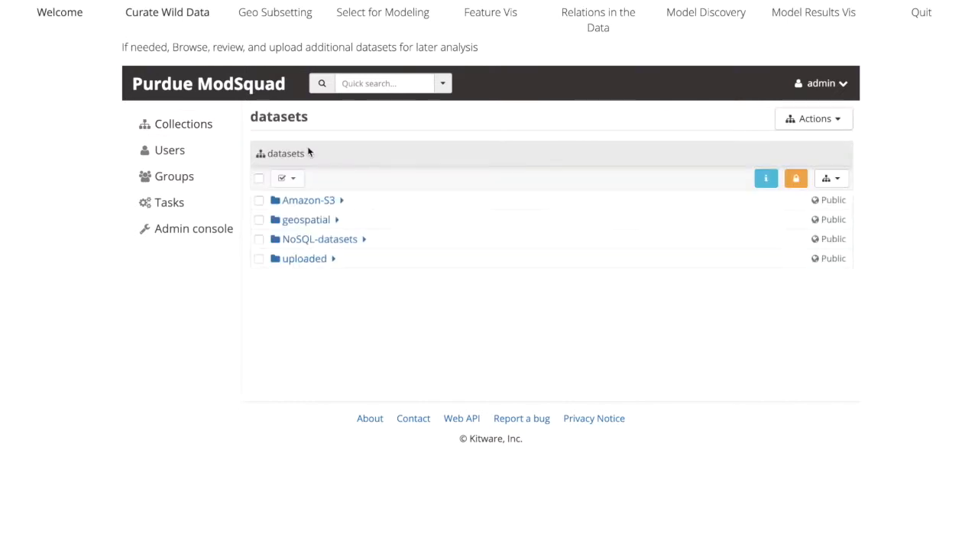
left_click(301, 221)
left_click(302, 256)
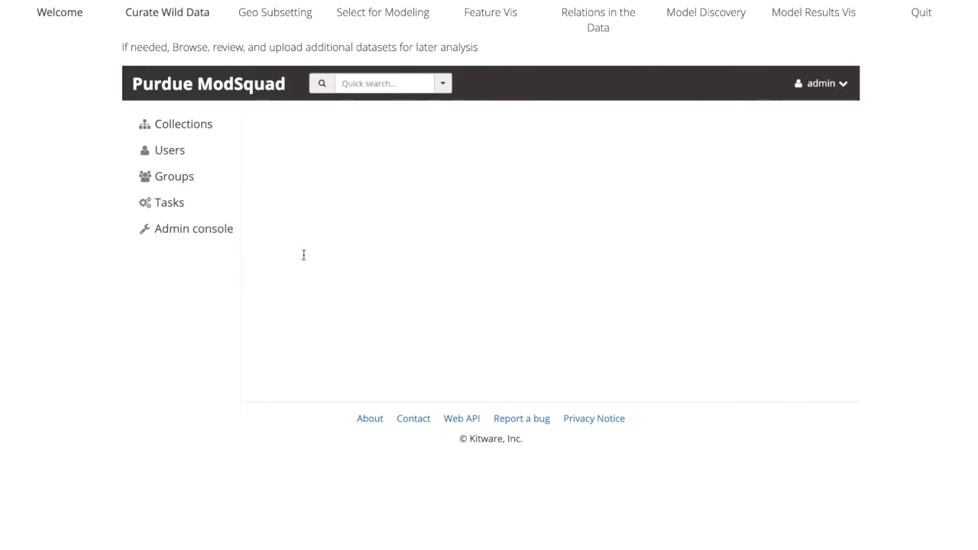
left_click(325, 299)
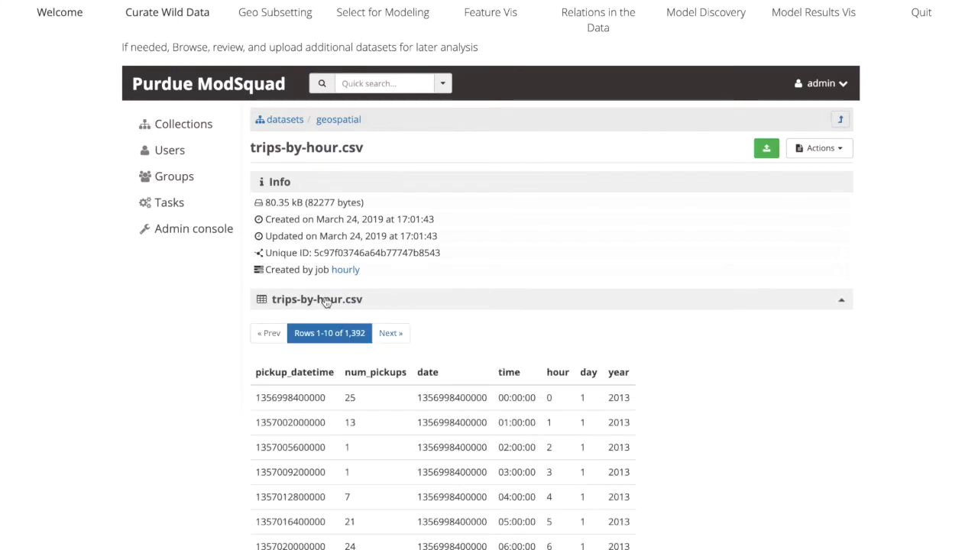
scroll(409, 421, "down", 3)
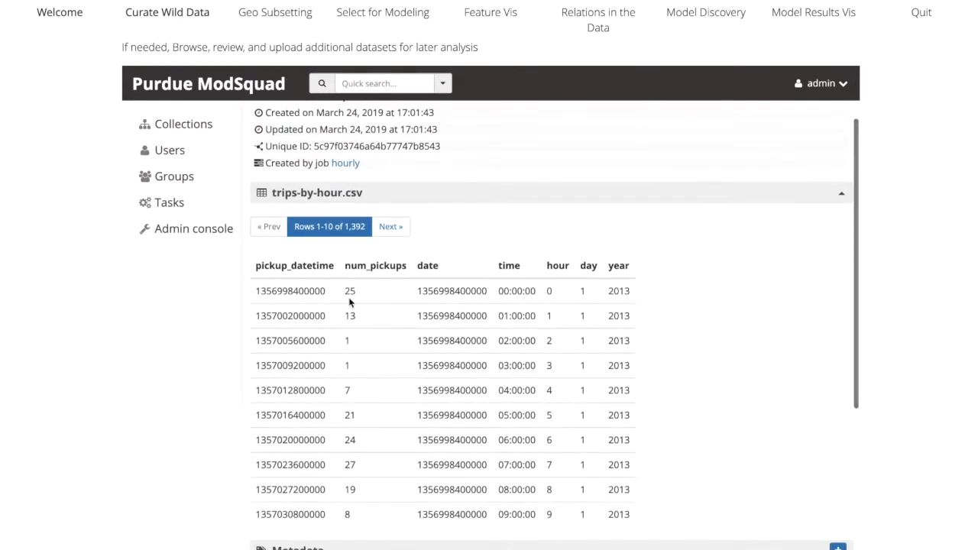
- Plot the hourly trips as a Candela bar chart of width 1400 with pickup_datetime on X and num_pickups on Y
scroll(349, 302, "down", 4)
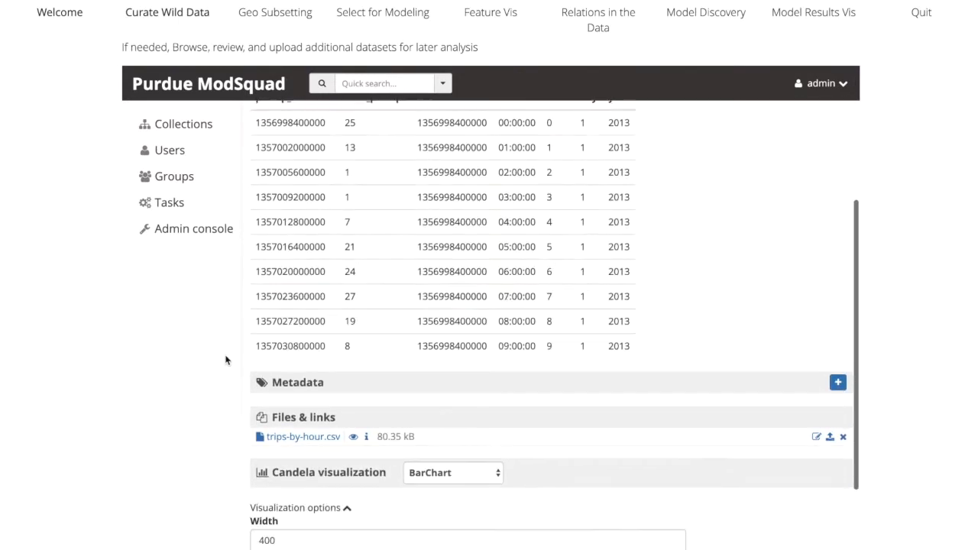
left_click(258, 407)
type("1")
scroll(218, 432, "down", 2)
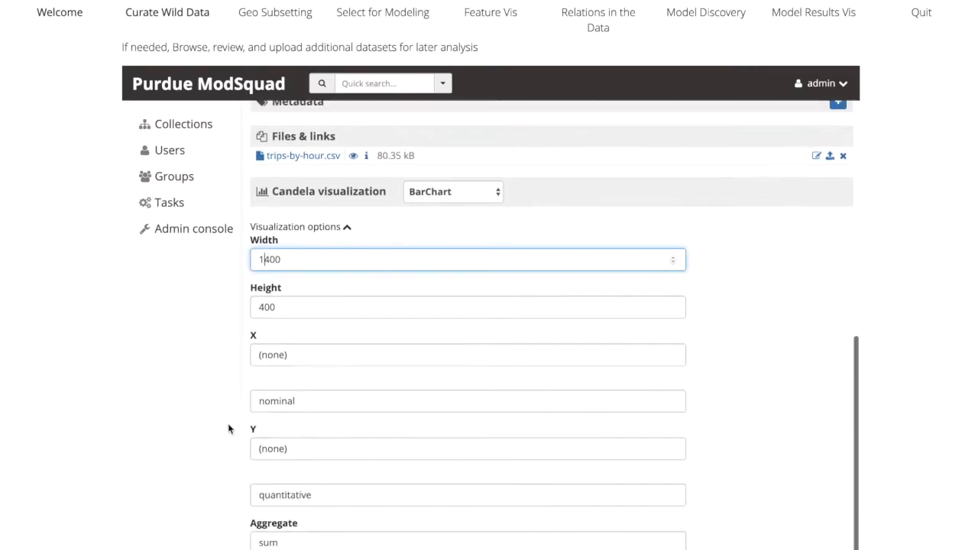
left_click(328, 354)
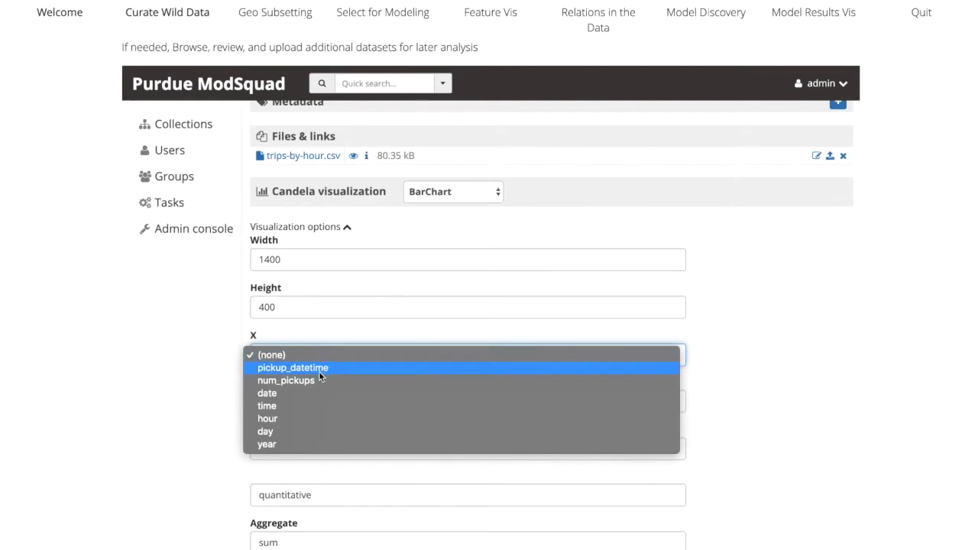
left_click(320, 371)
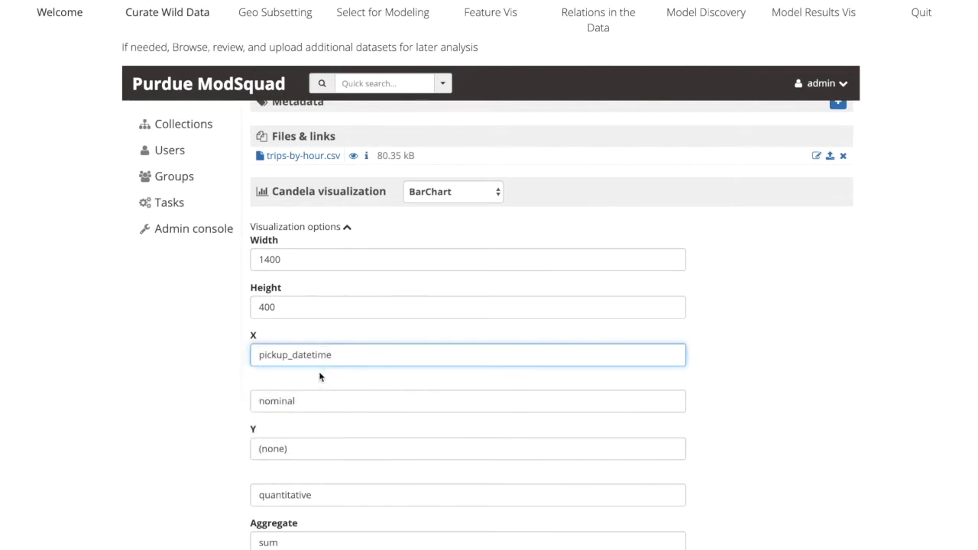
left_click(298, 449)
left_click(295, 475)
scroll(761, 500, "down", 2)
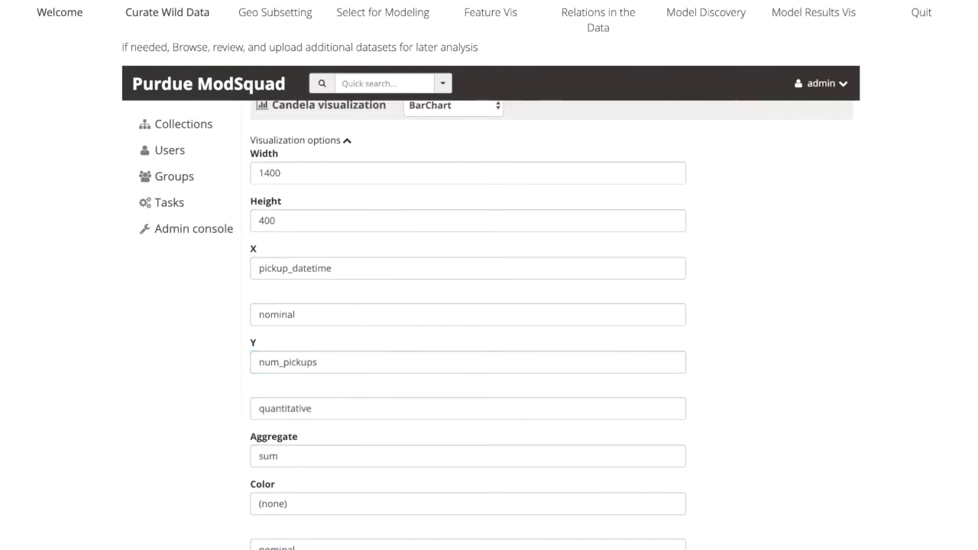
scroll(780, 500, "down", 1)
scroll(780, 501, "down", 9)
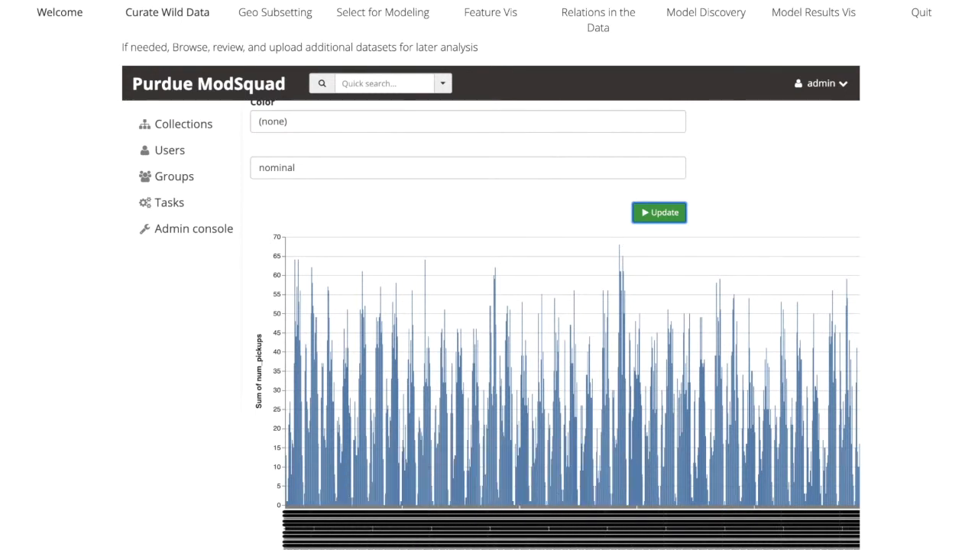
- Choose trips-by-hour.csv as the modeling dataset and display the distribution plots of its num_pickups feature
left_click(275, 12)
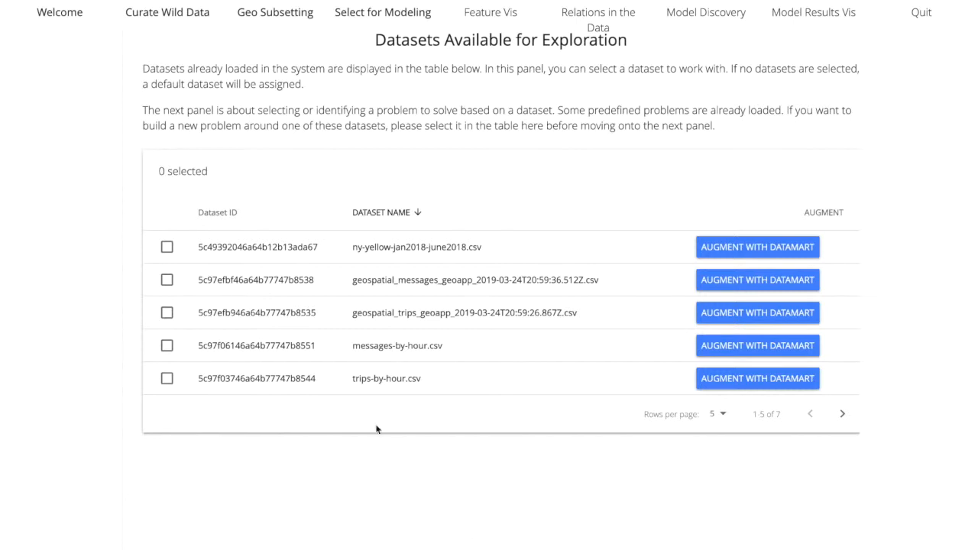
left_click(167, 347)
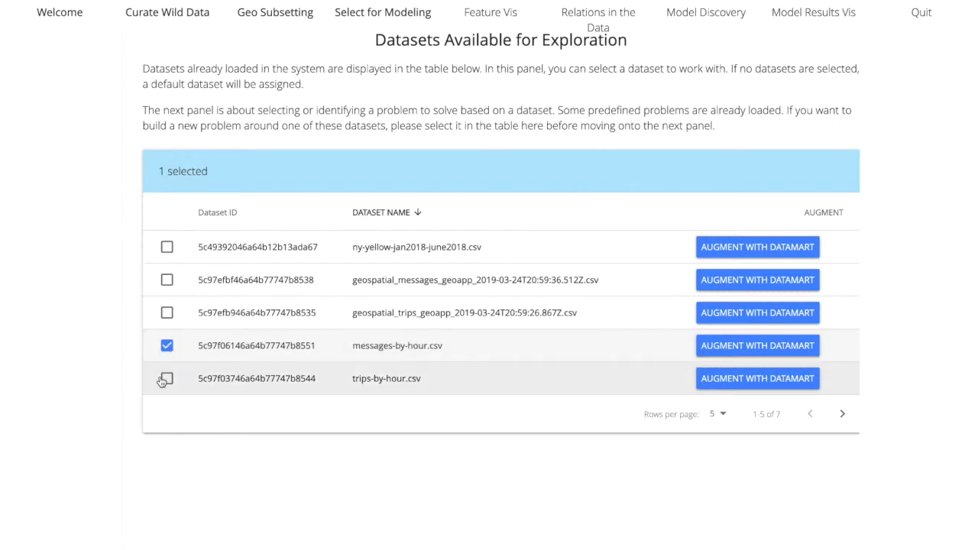
left_click(166, 378)
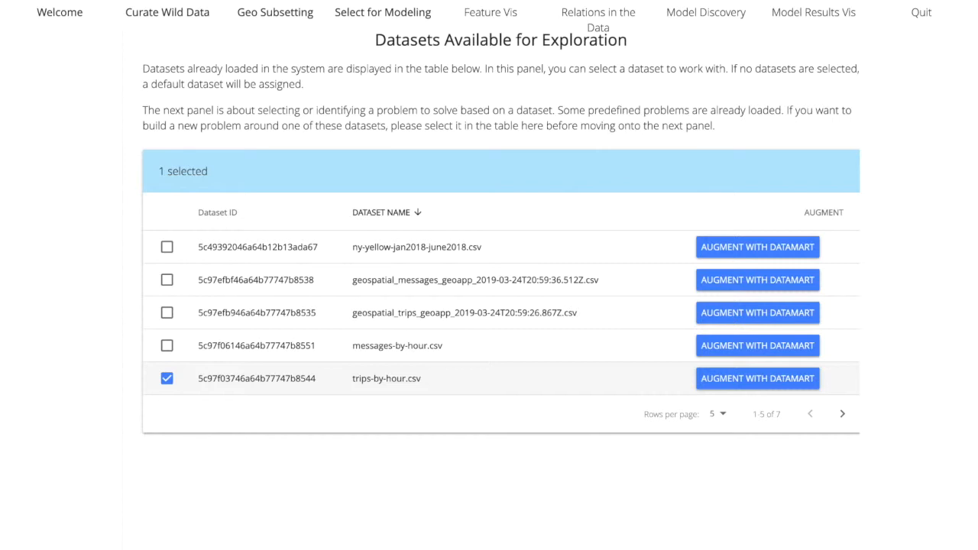
left_click(490, 12)
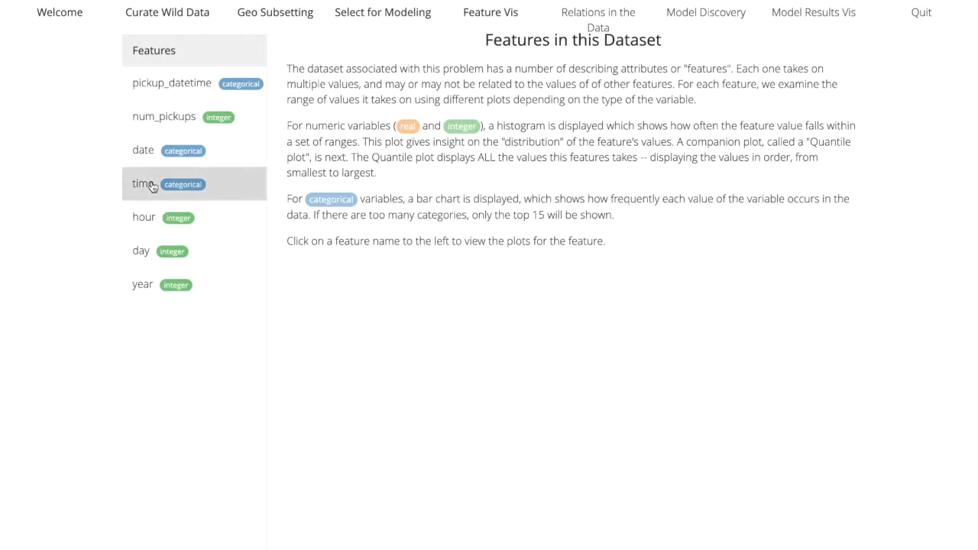
left_click(155, 122)
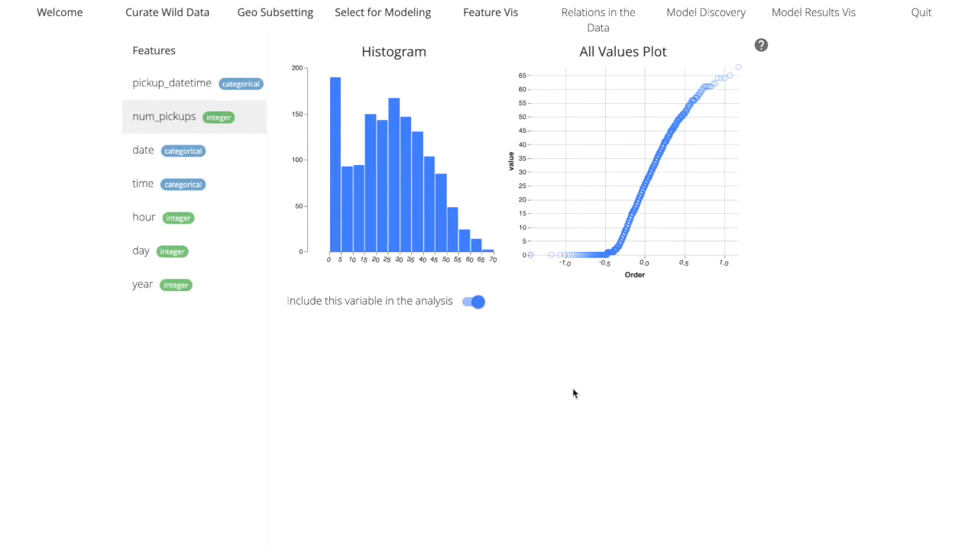
- Set the target variable to num_pickups and examine how it relates to date, time, hour and the other features
left_click(599, 20)
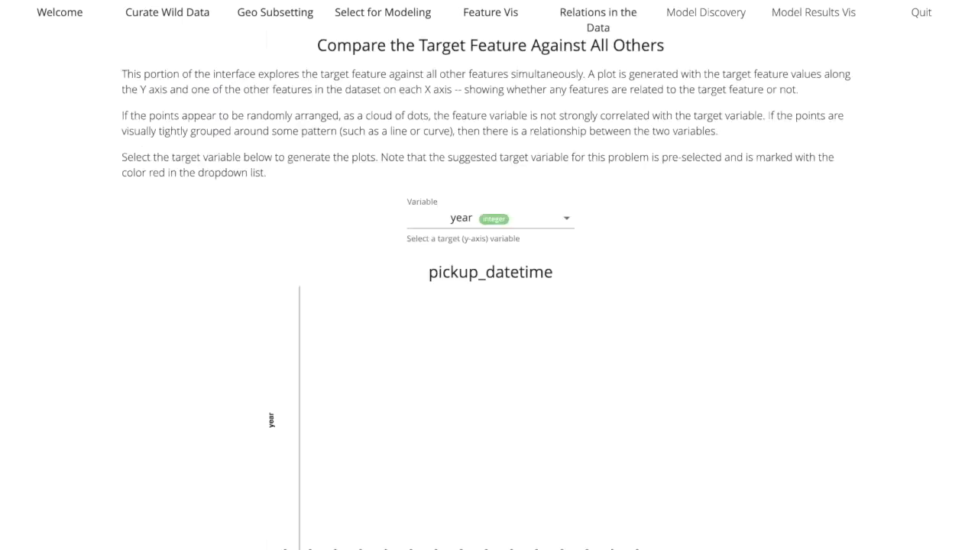
left_click(529, 219)
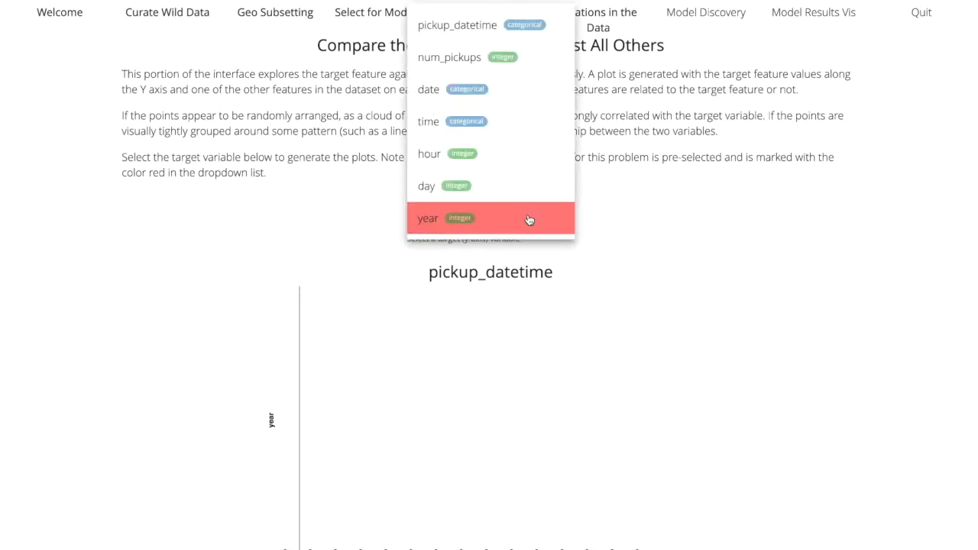
left_click(479, 54)
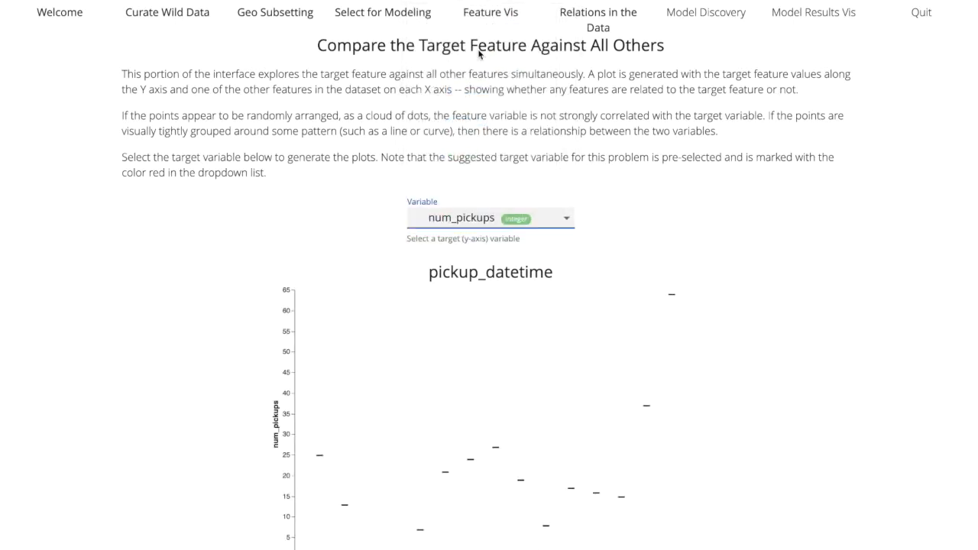
scroll(775, 374, "down", 3)
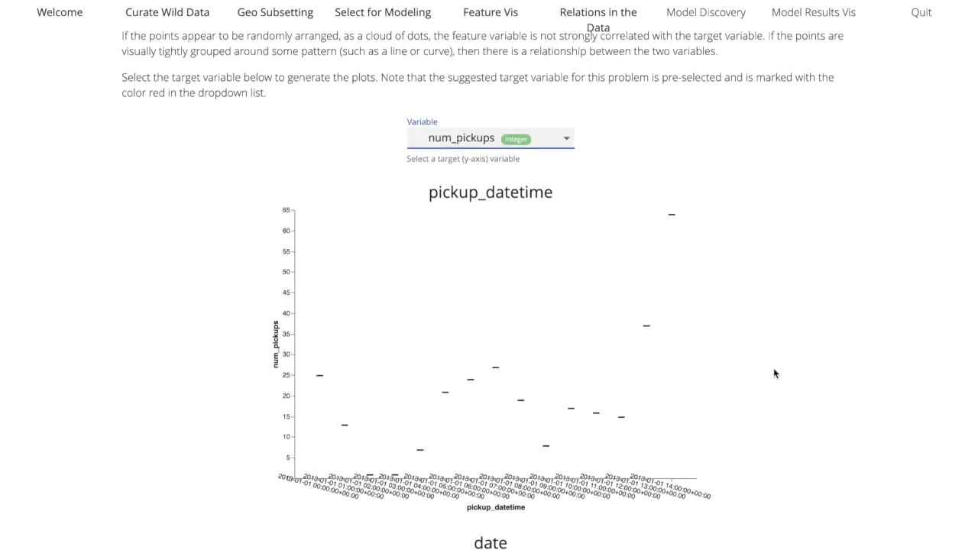
scroll(774, 373, "down", 3)
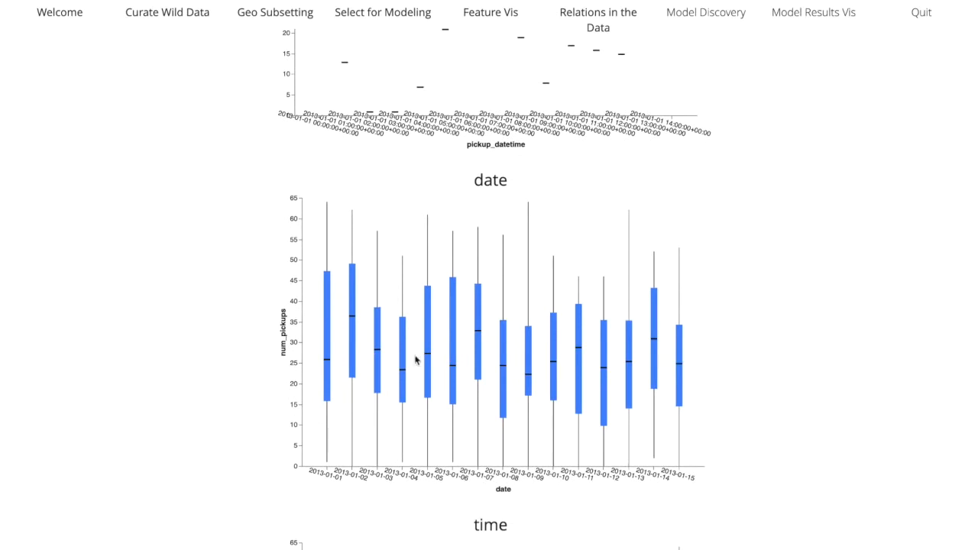
scroll(722, 372, "down", 4)
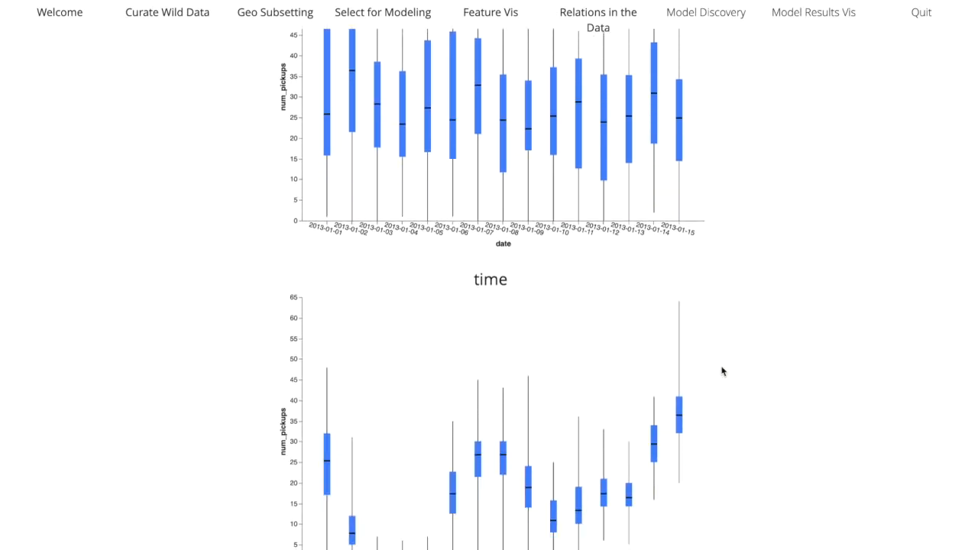
scroll(722, 372, "down", 4)
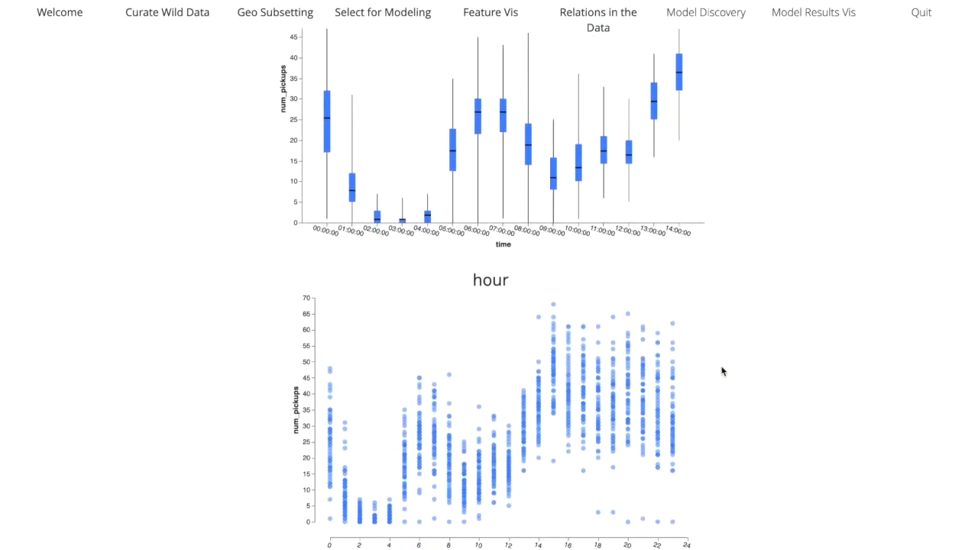
scroll(722, 372, "down", 5)
scroll(722, 372, "up", 20)
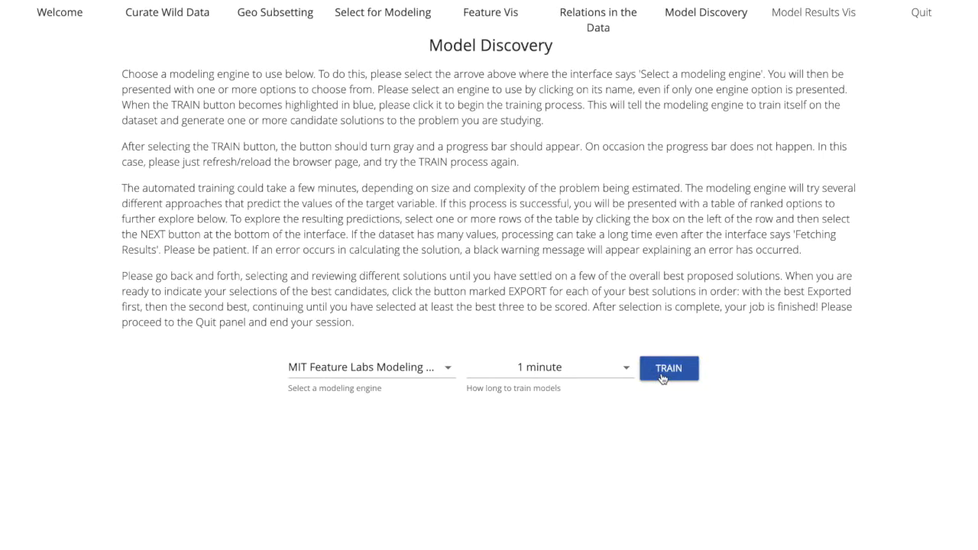
- Train candidate models on the hourly trips for 1 minute with the MIT Feature Labs modeling engine
left_click(662, 376)
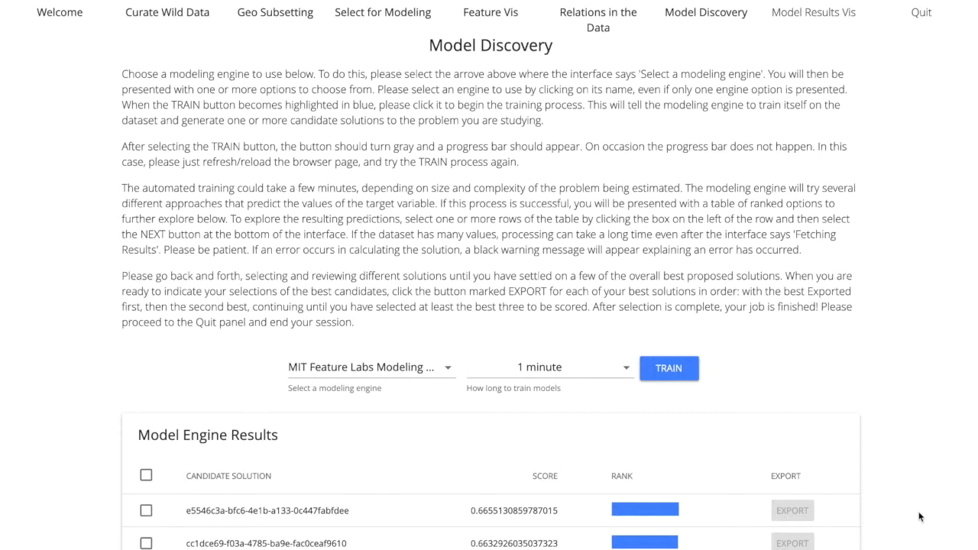
scroll(921, 519, "down", 2)
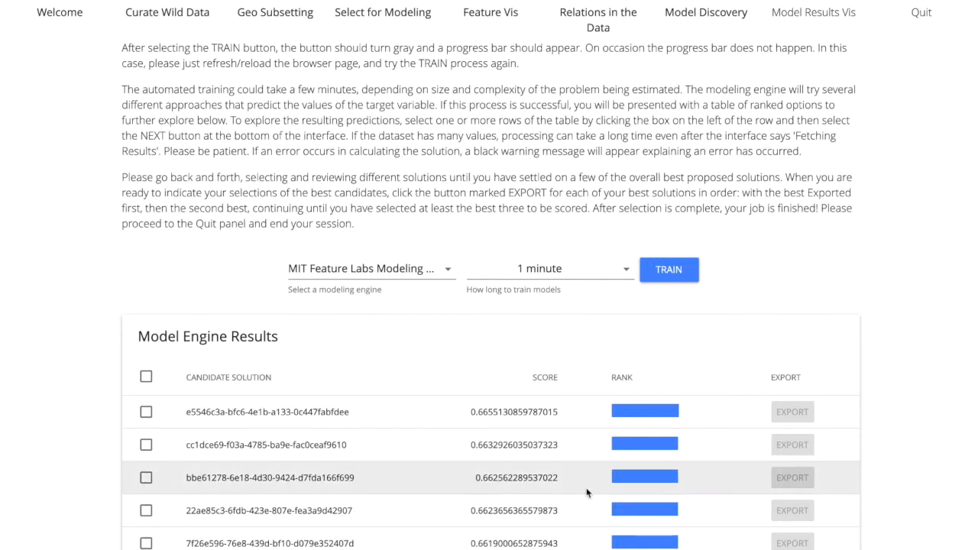
- Copy the top-ranked solution's score into the "alone" line of the Kennedy pickup estimation note in the notes app
left_click_drag(464, 405, 565, 421)
key("super+c")
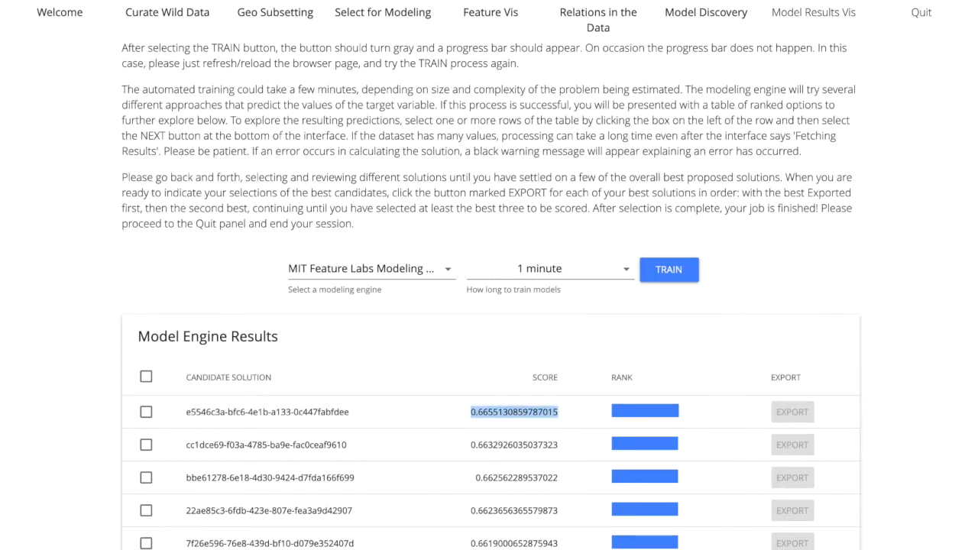
left_click_drag(977, 231, 684, 192)
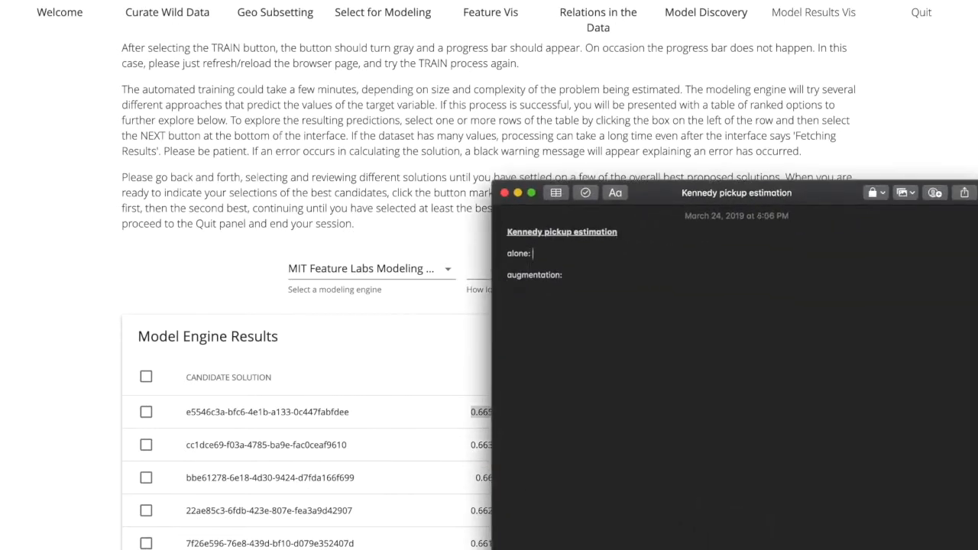
key("super+v")
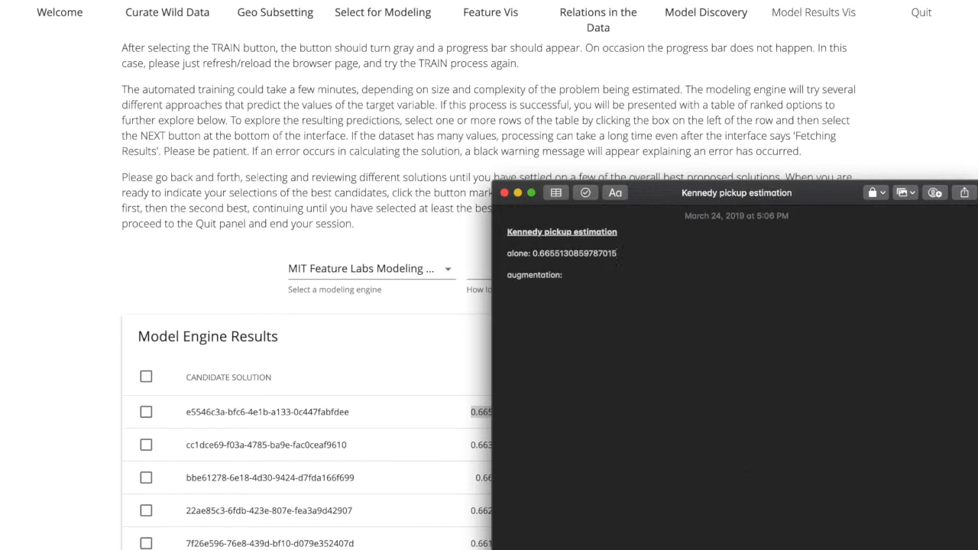
double_click(650, 196)
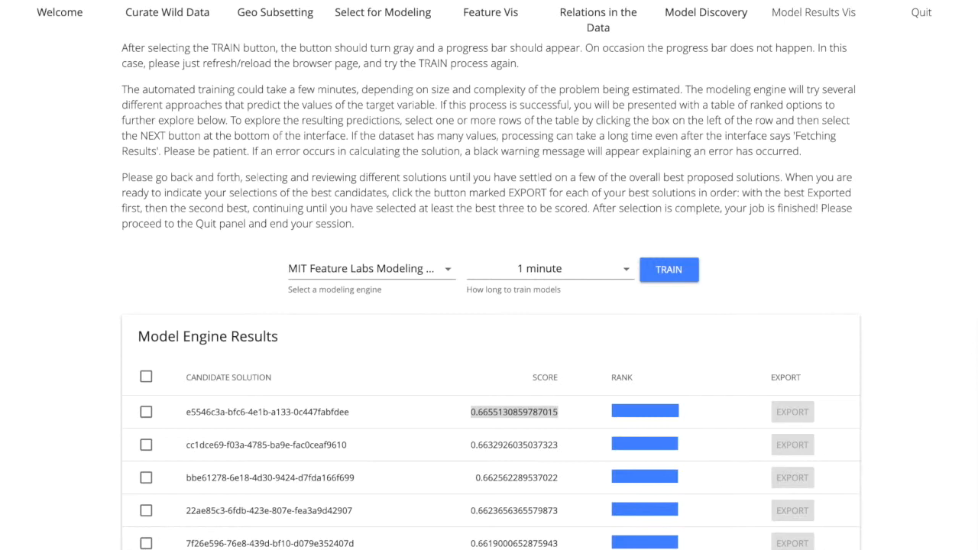
- Select the top-ranked candidate solution and examine its residual plots for pickup_datetime and num_pickups
left_click(146, 412)
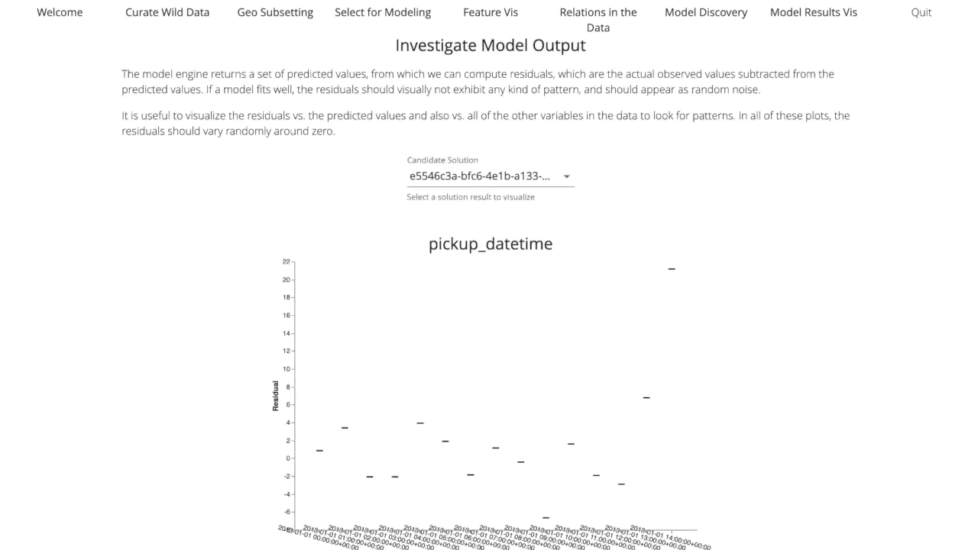
scroll(620, 354, "down", 3)
scroll(620, 360, "down", 2)
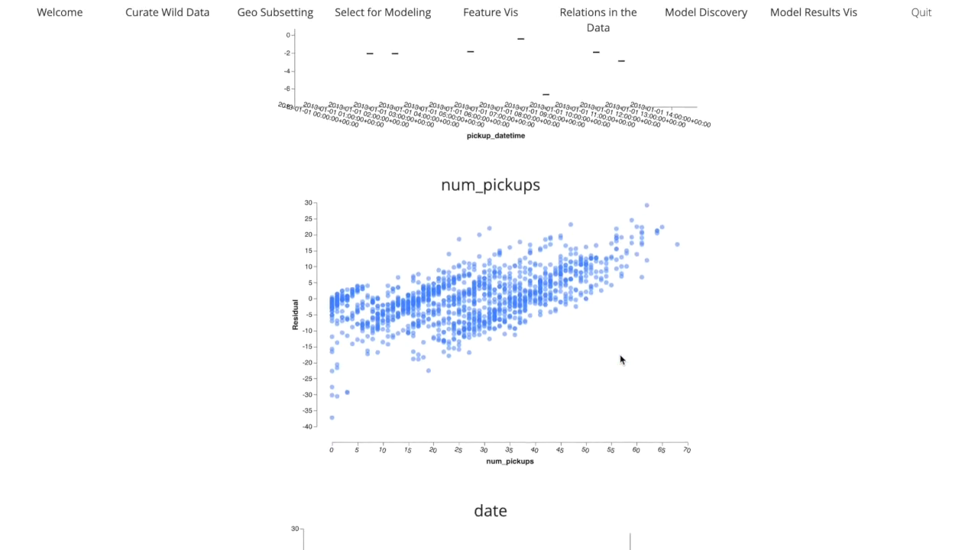